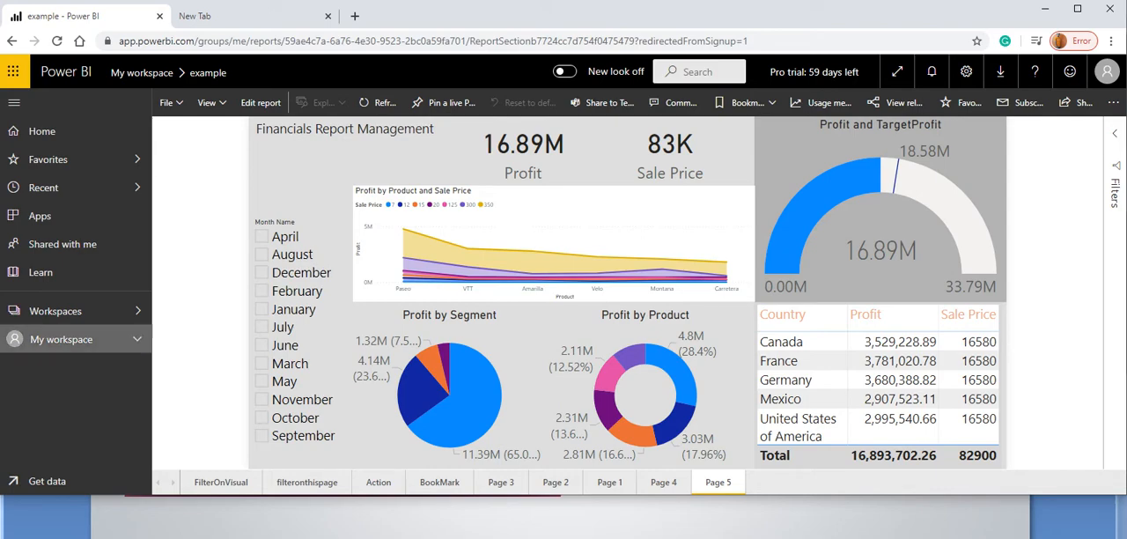
Open the datasets of My workspace and try to refresh the example dataset on demand.
{"action": "left_click", "coordinate": [62, 339]}
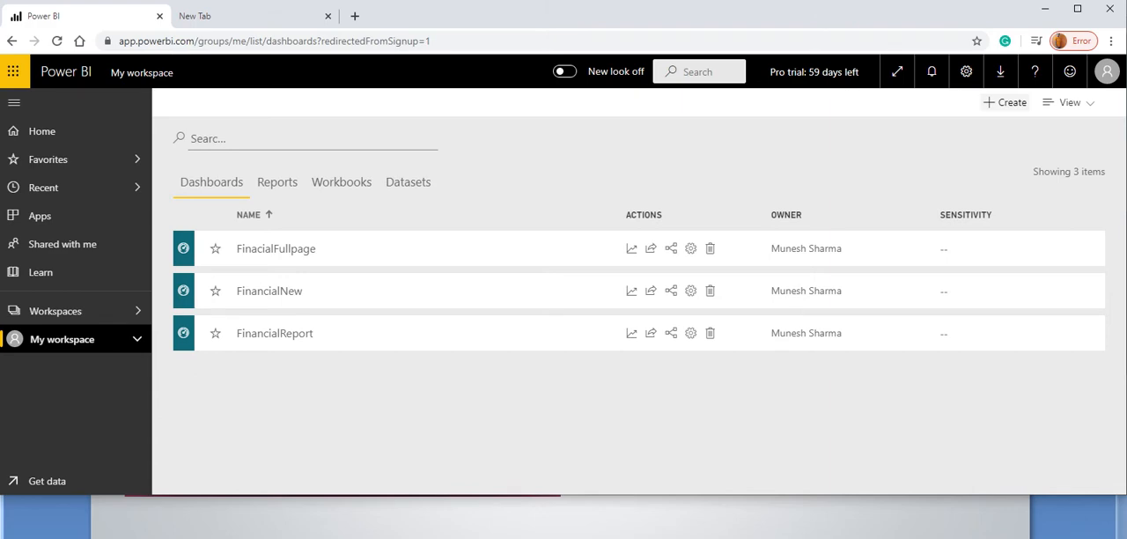
{"action": "left_click", "coordinate": [277, 181]}
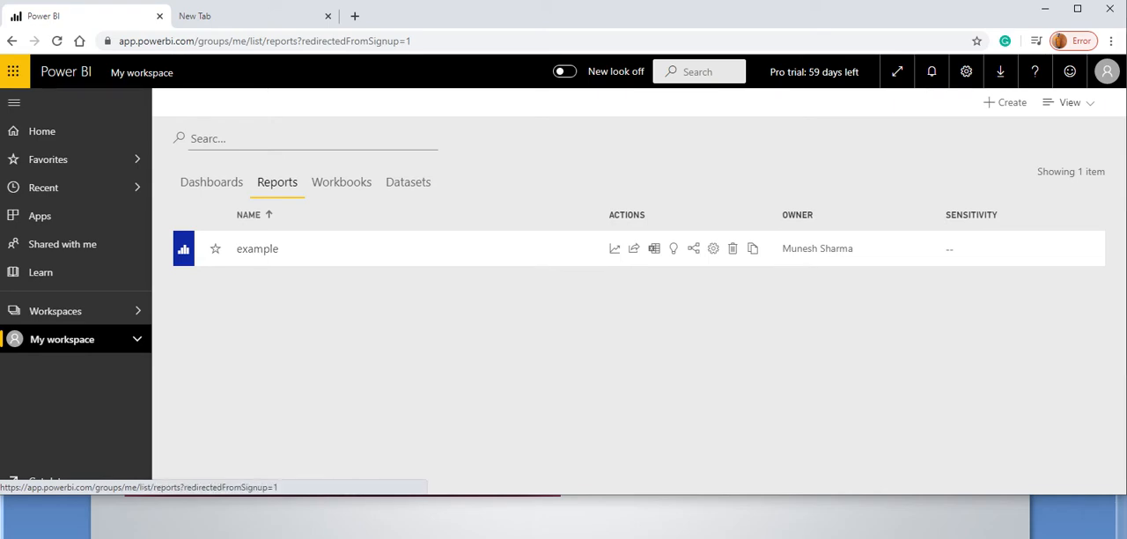
{"action": "left_click", "coordinate": [407, 181]}
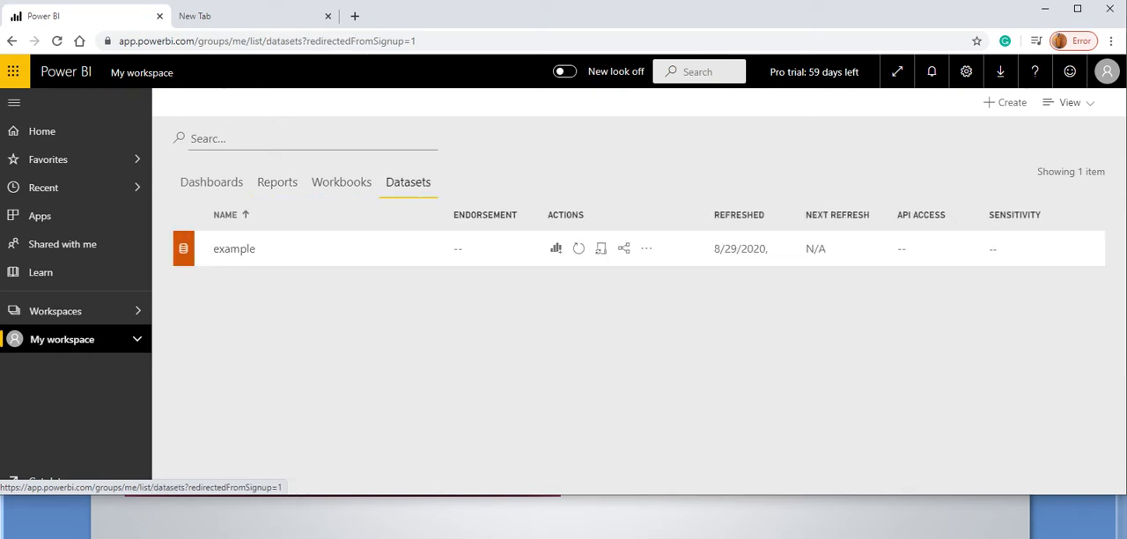
{"action": "left_click", "coordinate": [277, 182]}
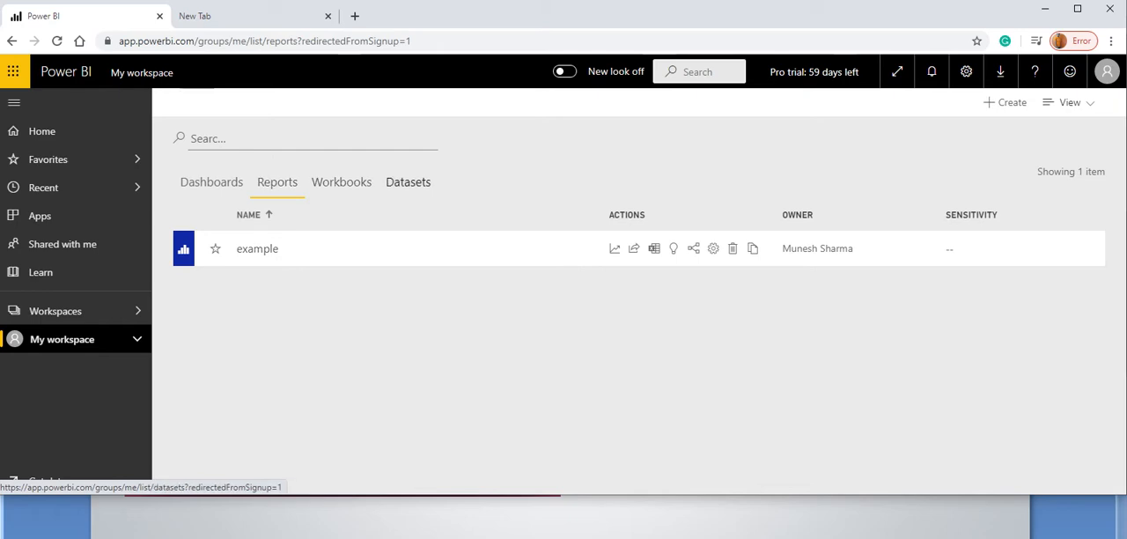
{"action": "left_click", "coordinate": [408, 181]}
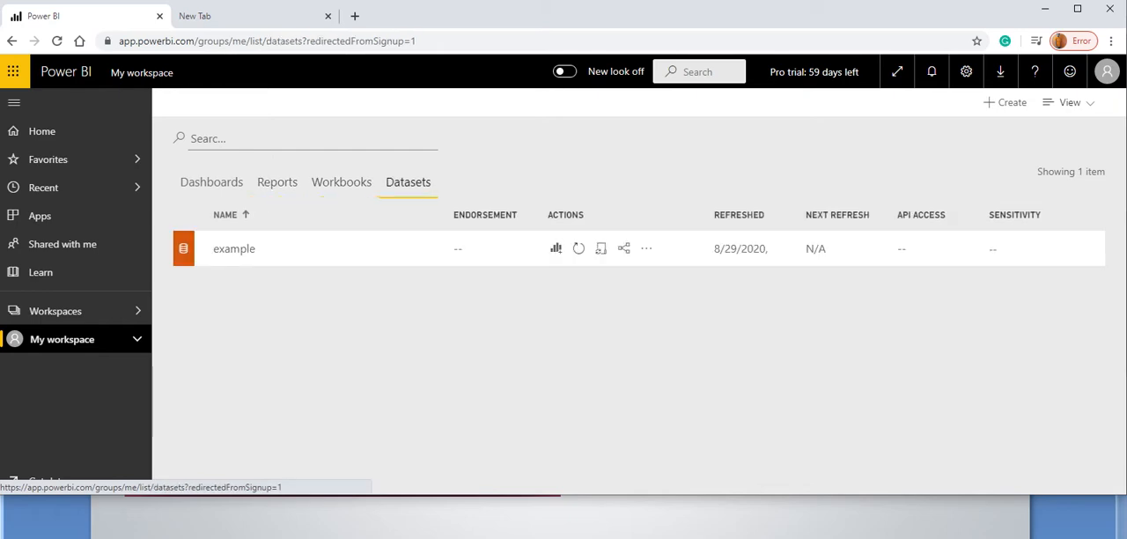
{"action": "left_click", "coordinate": [579, 248]}
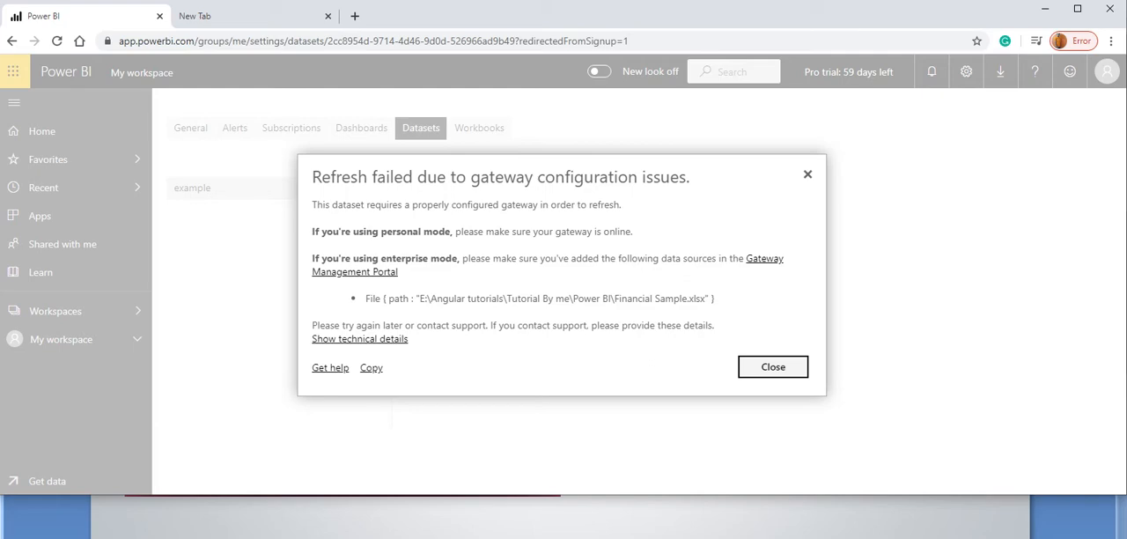
{"action": "key", "text": "Escape"}
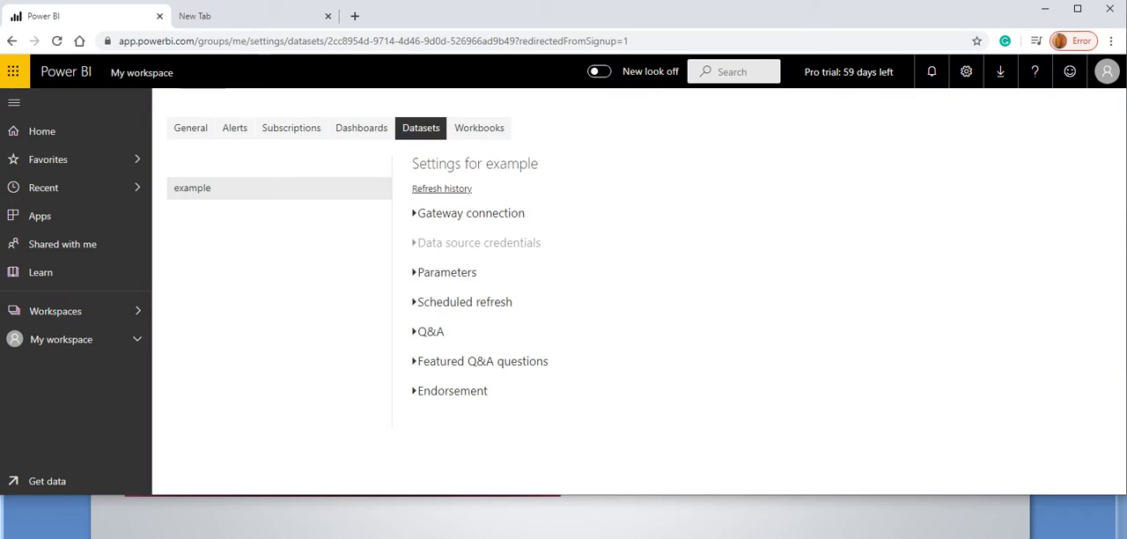
Examine the example dataset's gateway connection settings and the available Data Gateway download.
{"action": "left_click", "coordinate": [470, 213]}
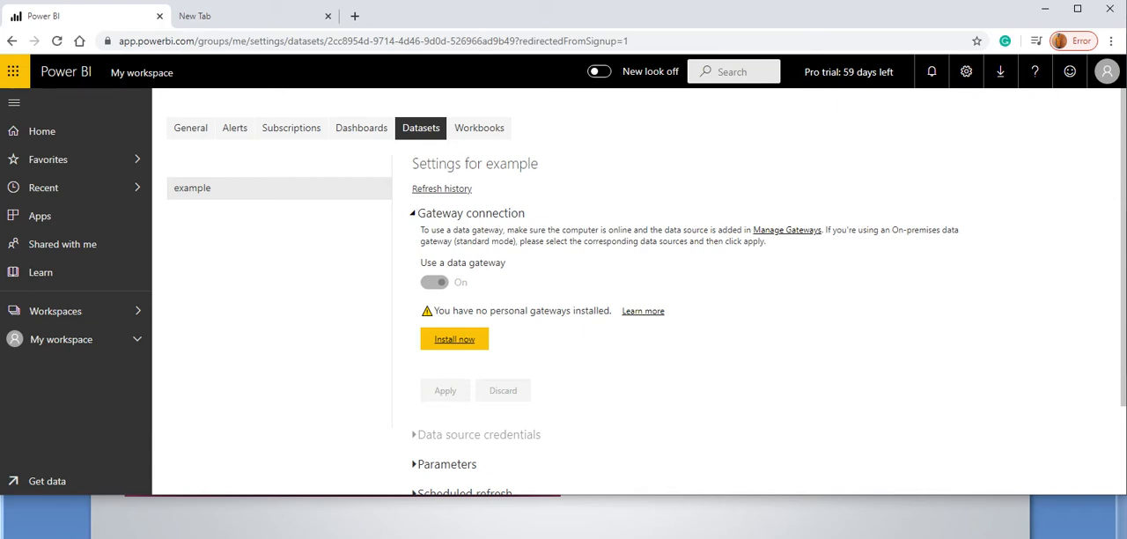
{"action": "left_click", "coordinate": [1000, 71]}
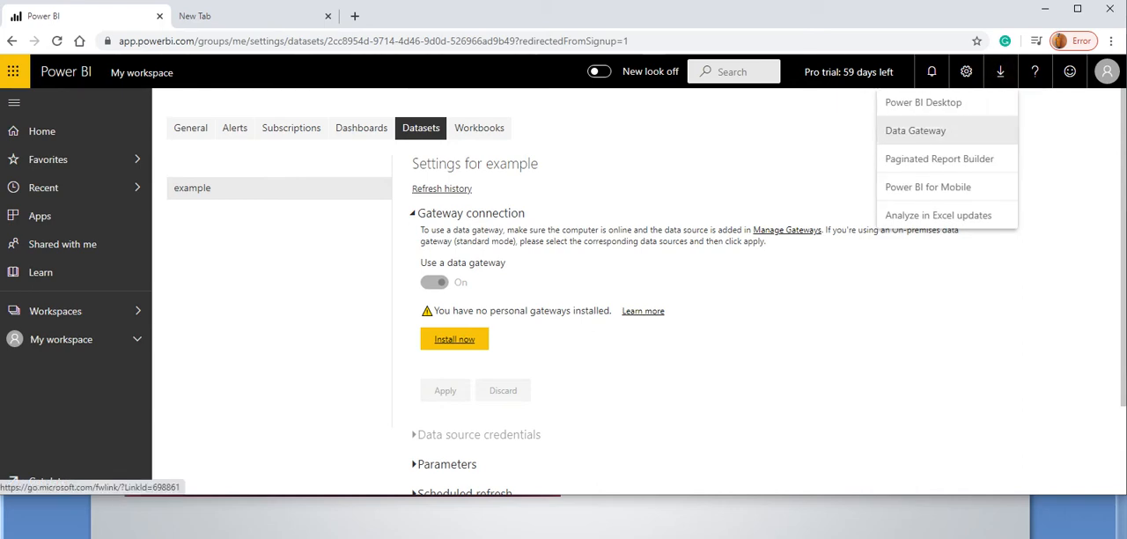
{"action": "left_click", "coordinate": [1000, 71]}
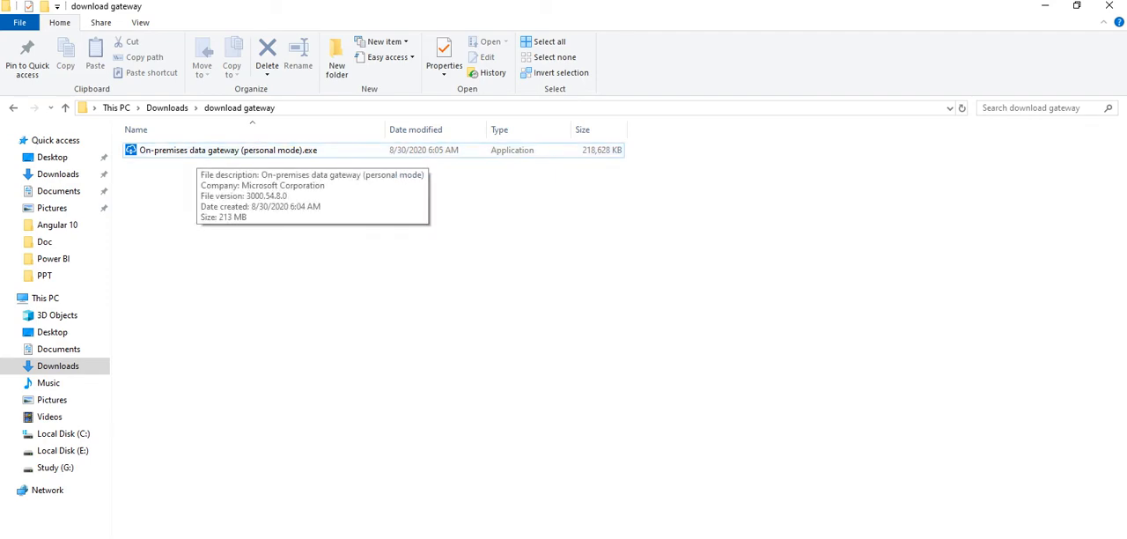
Run On-premises data gateway (personal mode).exe as administrator, accept the terms of use, and install the gateway.
{"action": "left_click", "coordinate": [197, 151]}
{"action": "right_click", "coordinate": [311, 149]}
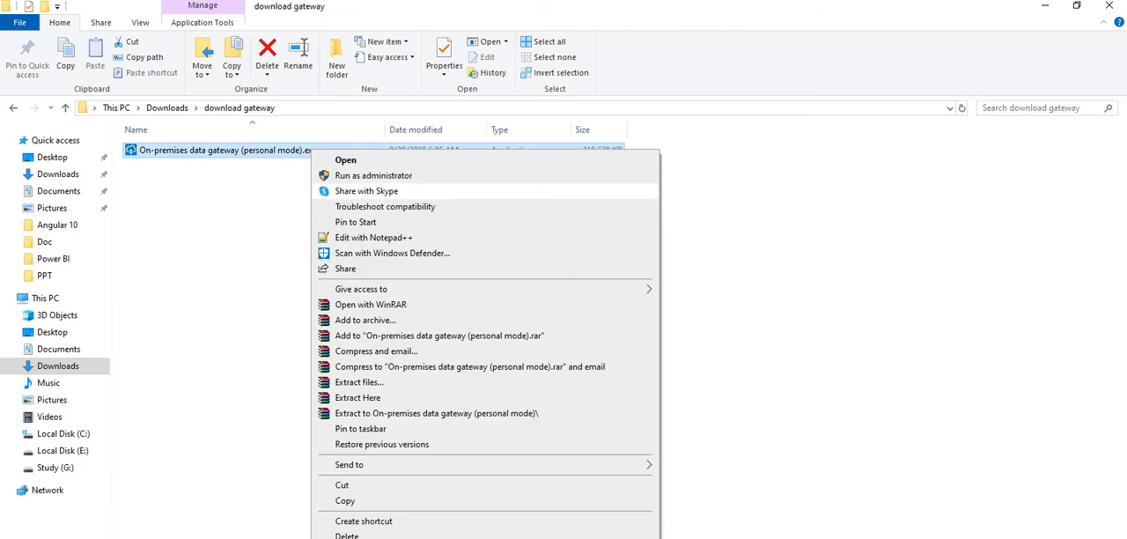
{"action": "left_click", "coordinate": [361, 174]}
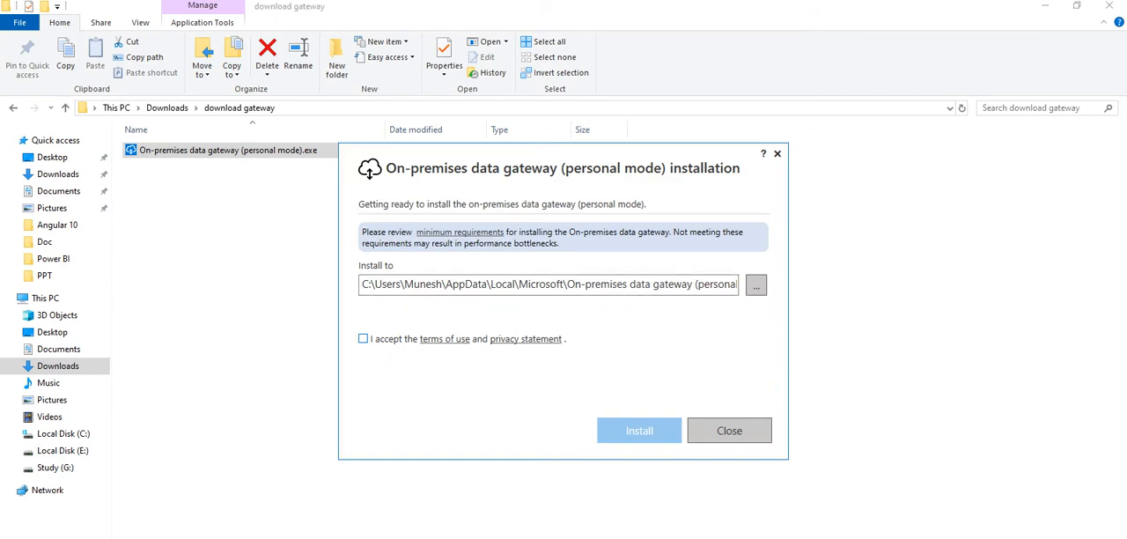
{"action": "left_click", "coordinate": [363, 339]}
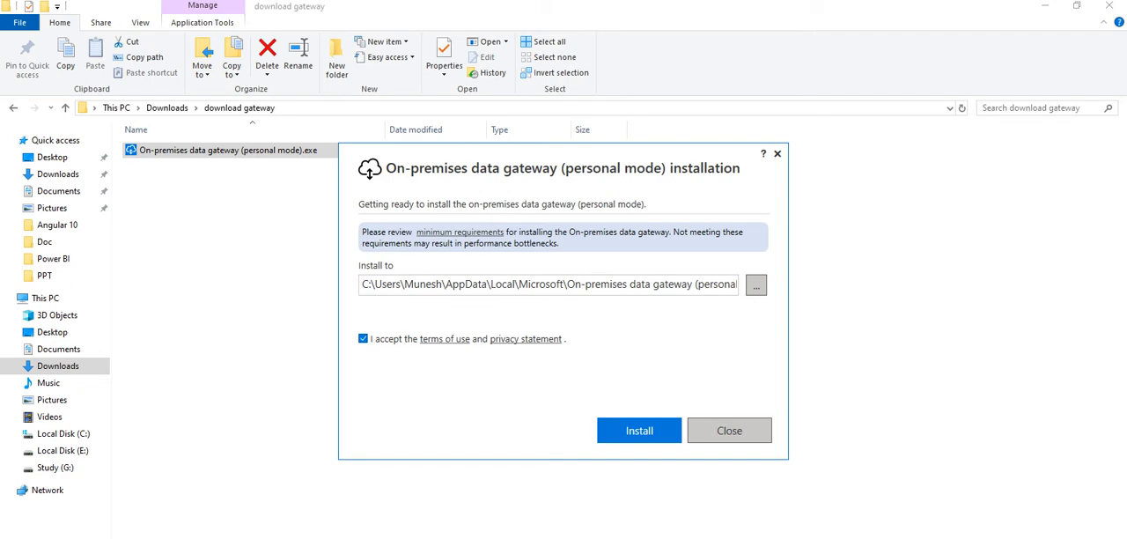
{"action": "left_click", "coordinate": [639, 430]}
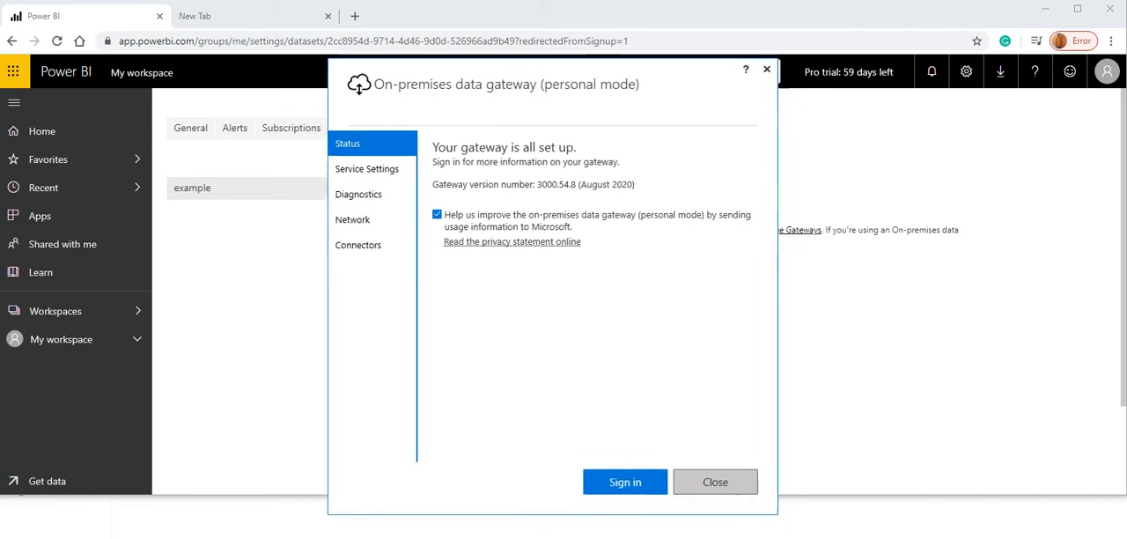
Start the gateway sign-in and submit the account's email address for use with this gateway.
{"action": "left_click", "coordinate": [615, 470]}
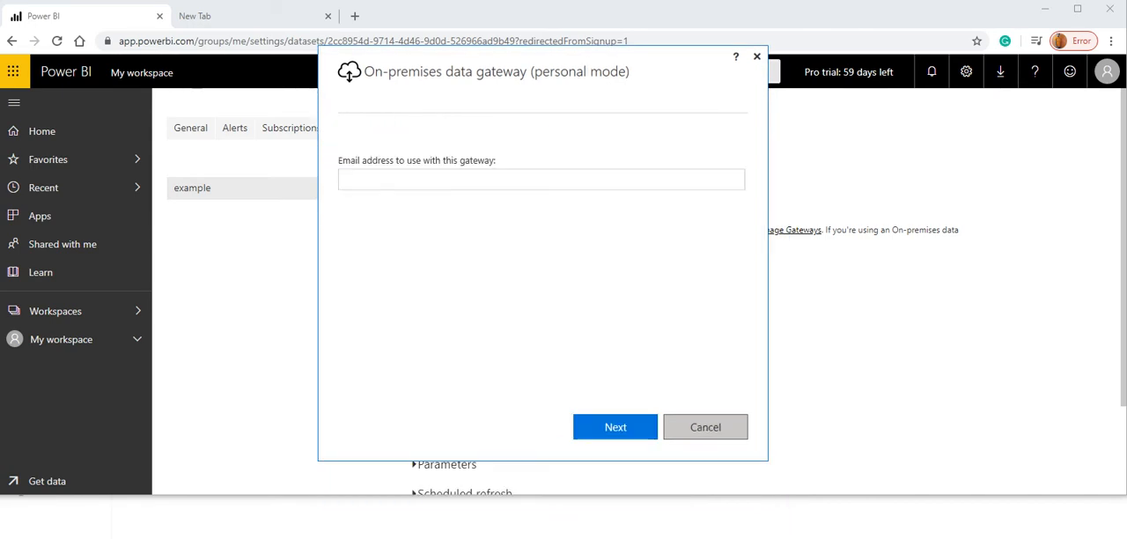
{"action": "left_click", "coordinate": [541, 180]}
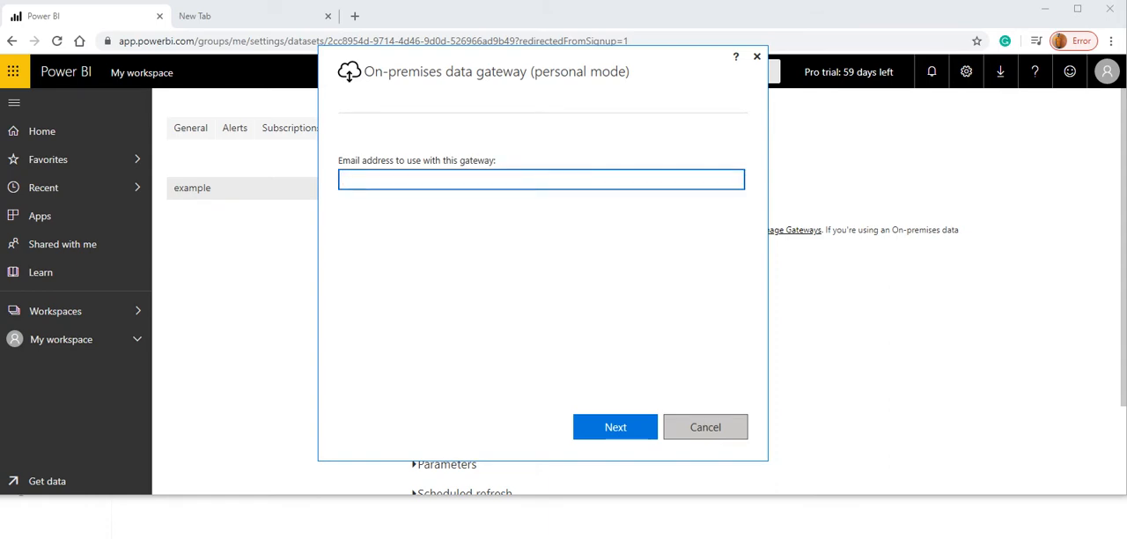
{"action": "key", "text": "ctrl+v"}
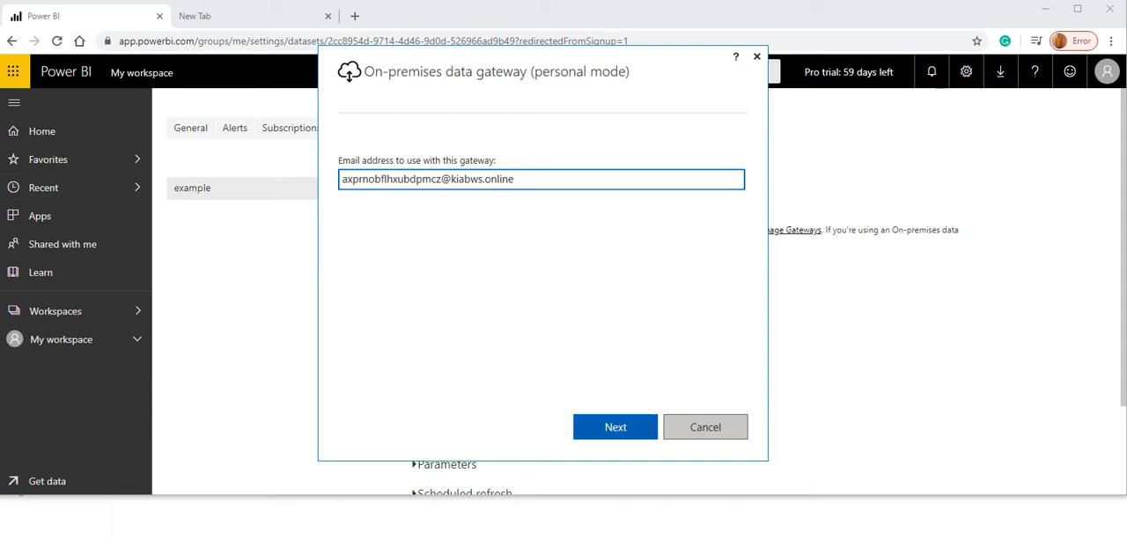
{"action": "left_click", "coordinate": [616, 427]}
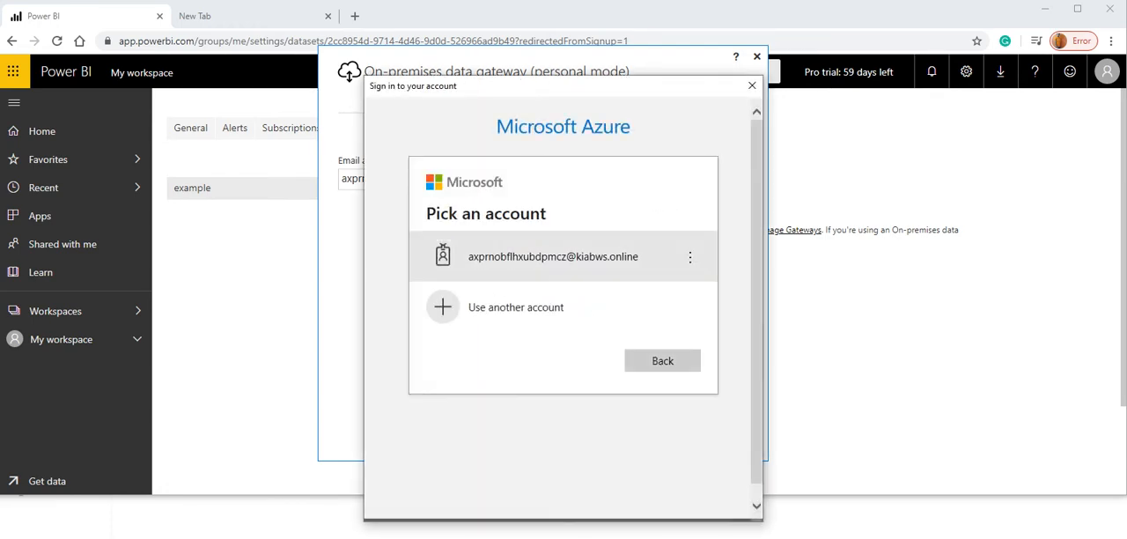
Complete the gateway sign-in with the account password, skip the security setup for now, and close the gateway window.
{"action": "left_click", "coordinate": [563, 256]}
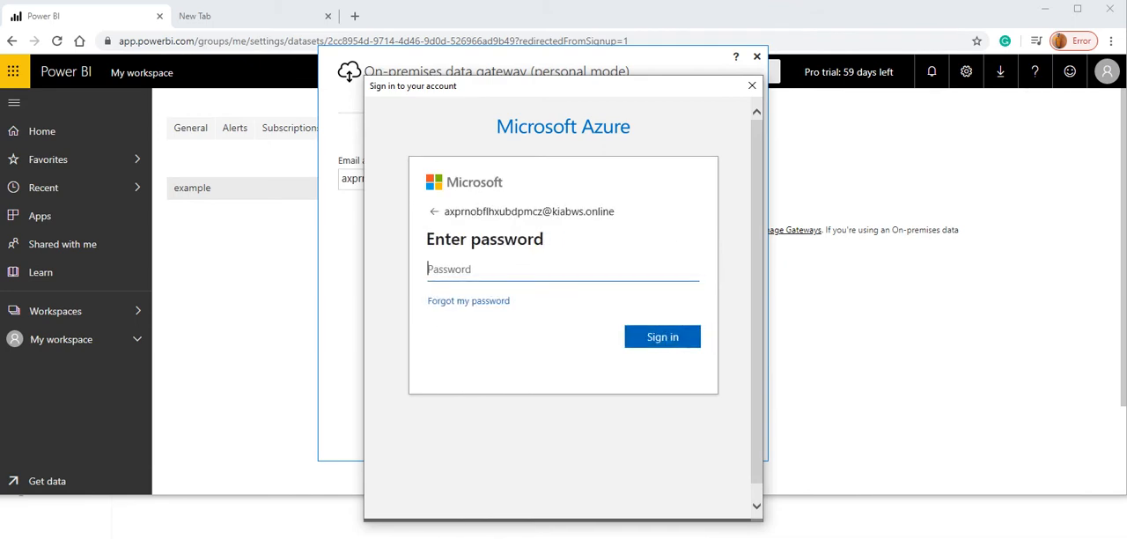
{"action": "type", "text": "•••••••••"}
{"action": "key", "text": "Return"}
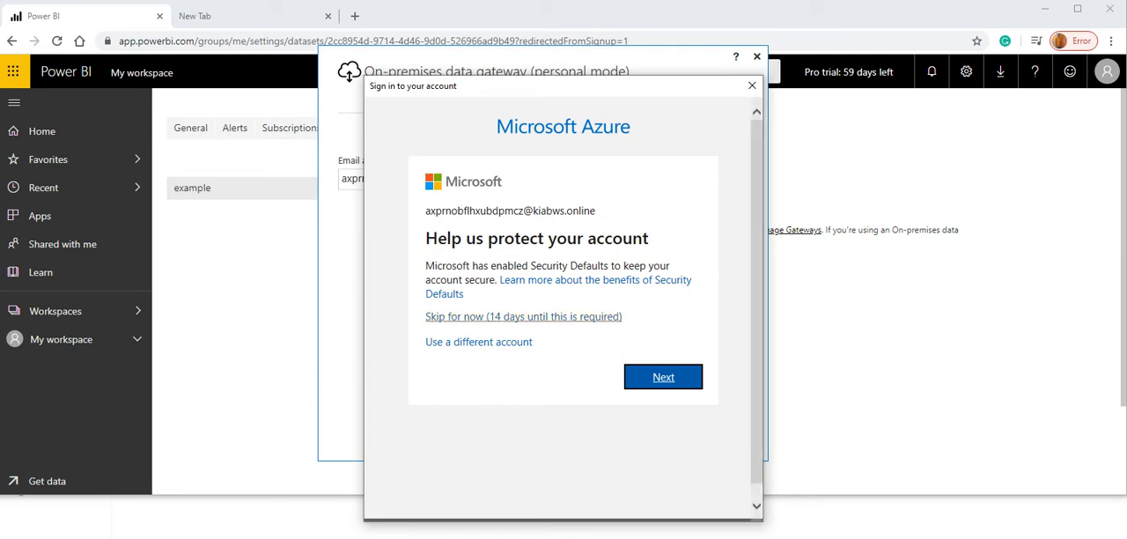
{"action": "left_click", "coordinate": [513, 317]}
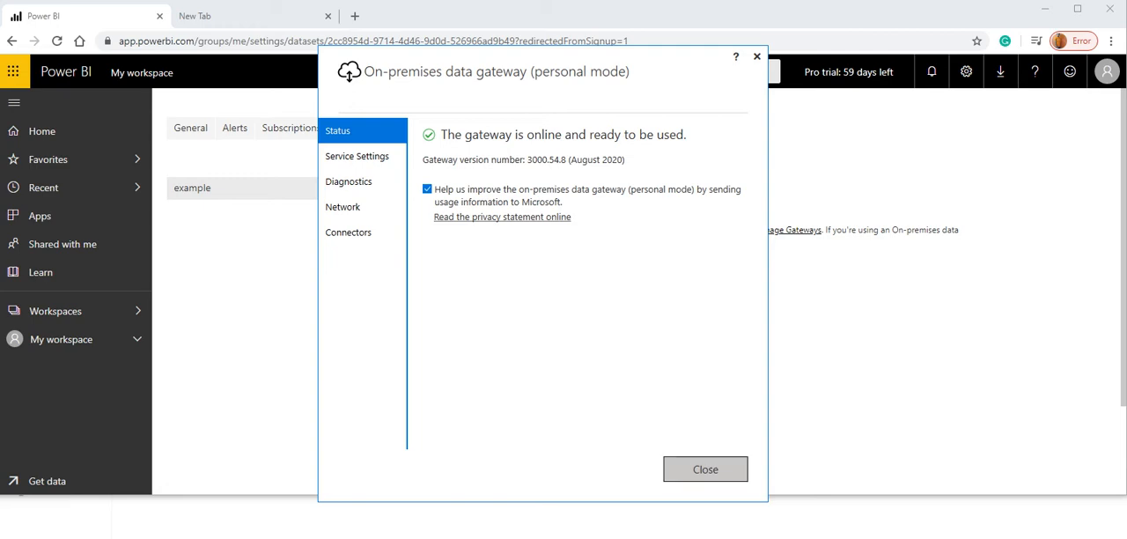
{"action": "left_click", "coordinate": [705, 469]}
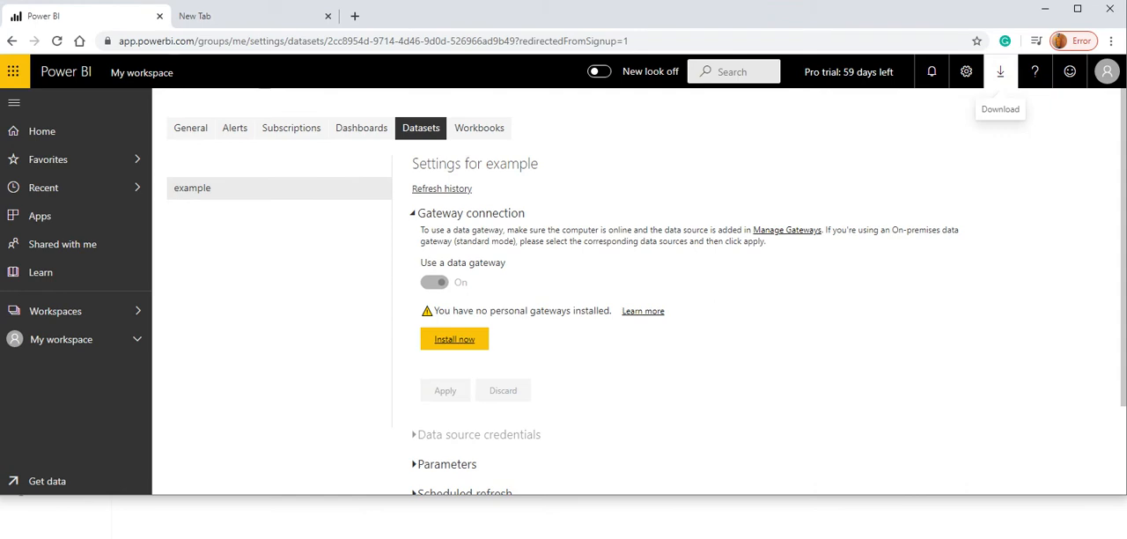
Refresh the example dataset again from the workspace's dataset list and check its refresh warning.
{"action": "left_click", "coordinate": [41, 130]}
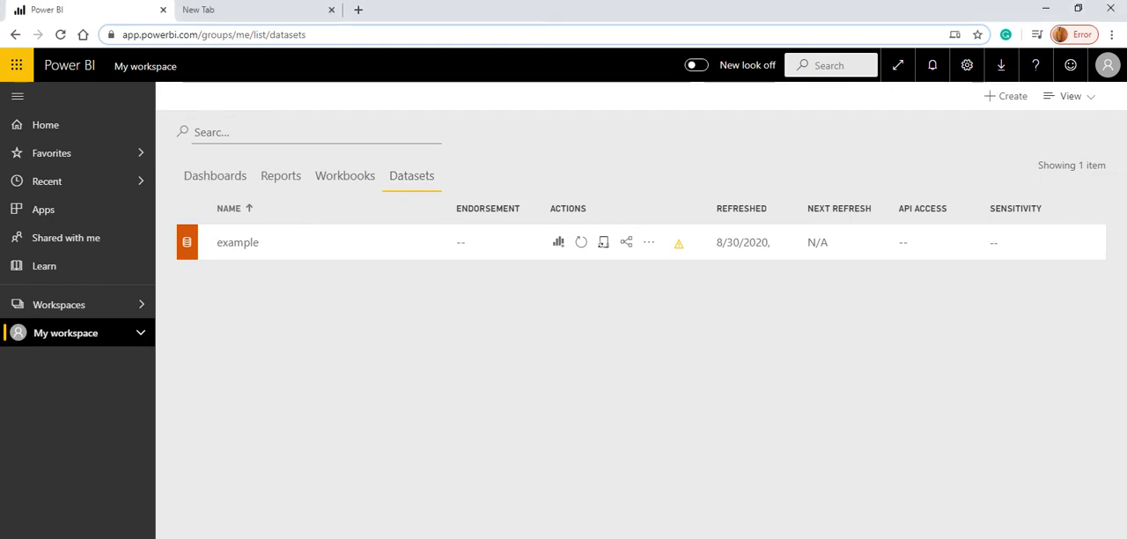
{"action": "left_click", "coordinate": [581, 242]}
{"action": "mouse_move", "coordinate": [678, 244]}
{"action": "left_click", "coordinate": [679, 243]}
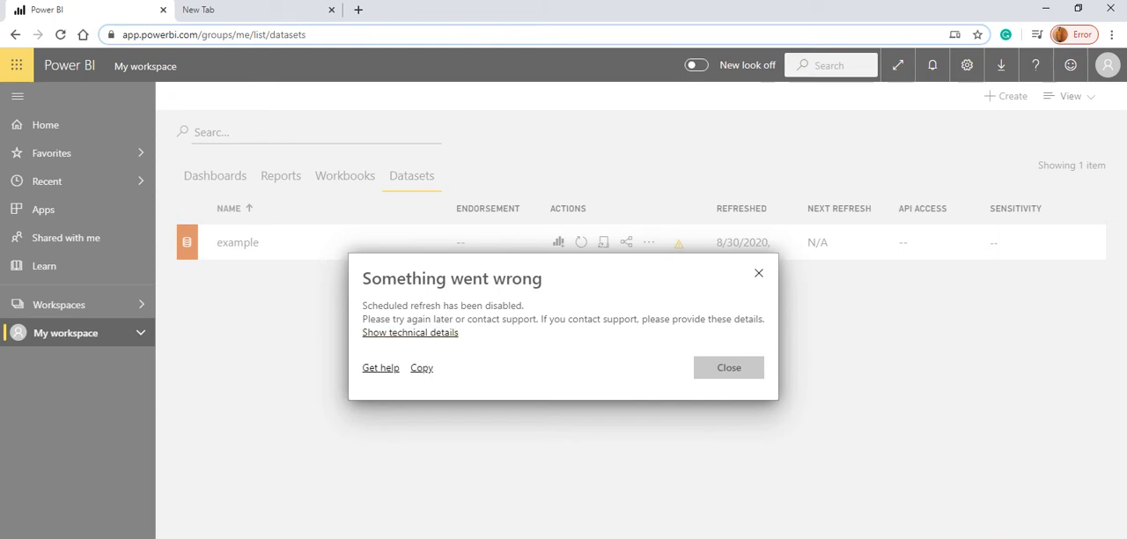
{"action": "left_click", "coordinate": [729, 368]}
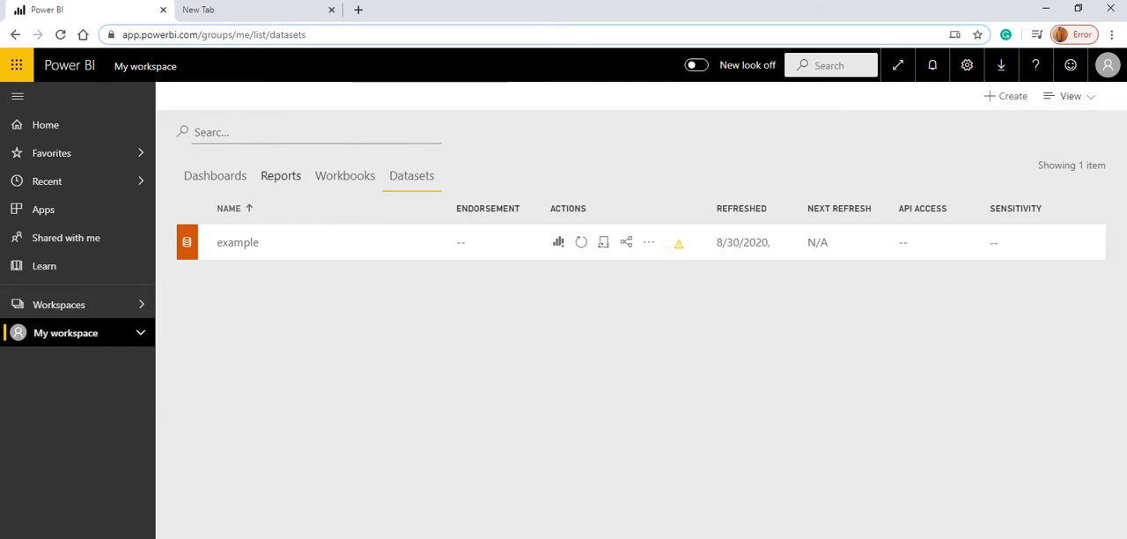
Open the example report from the workspace's reports and refresh its visuals.
{"action": "left_click", "coordinate": [281, 176]}
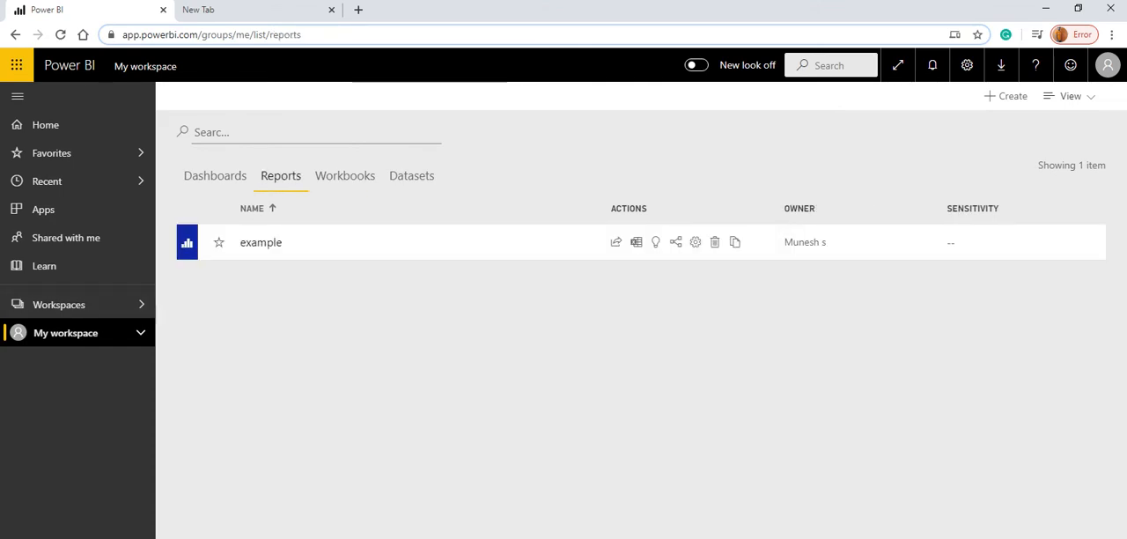
{"action": "left_click", "coordinate": [260, 243]}
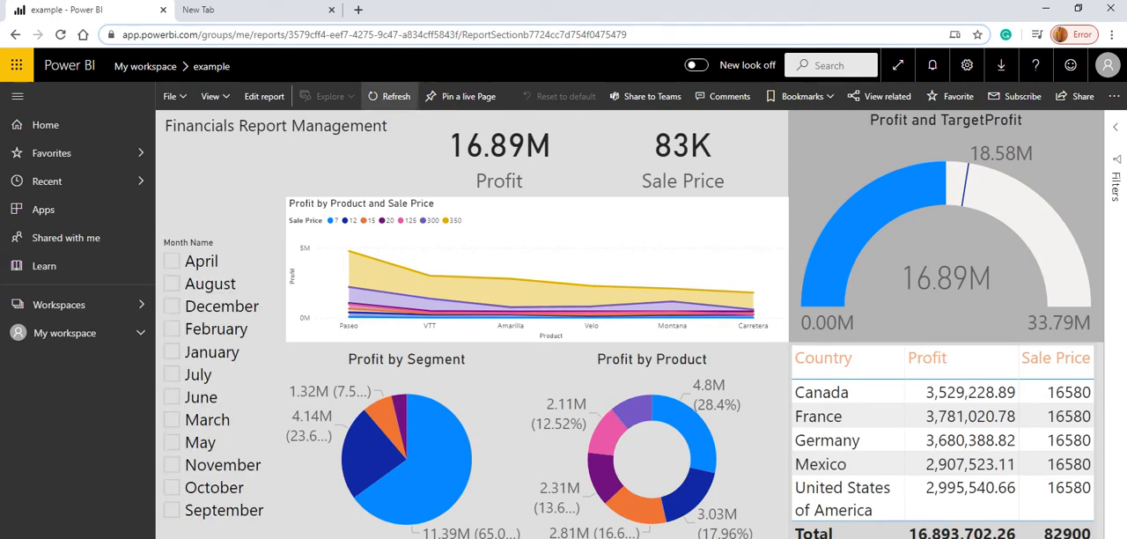
{"action": "left_click", "coordinate": [390, 95]}
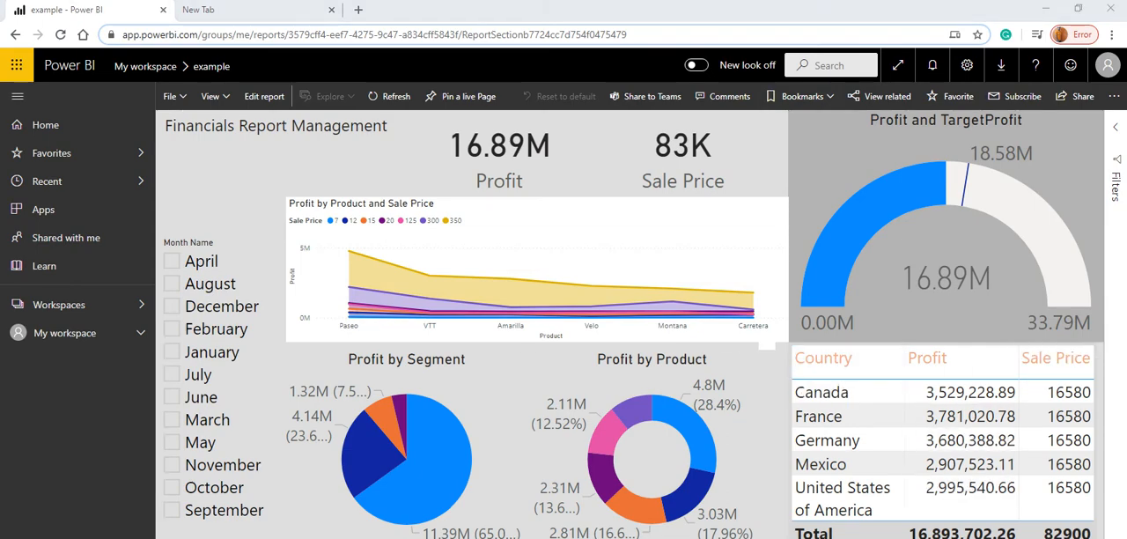
Switch to Financial Sample.xlsx in Excel and add India as the country in cell B702, below the table's last row.
{"action": "mouse_move", "coordinate": [606, 306]}
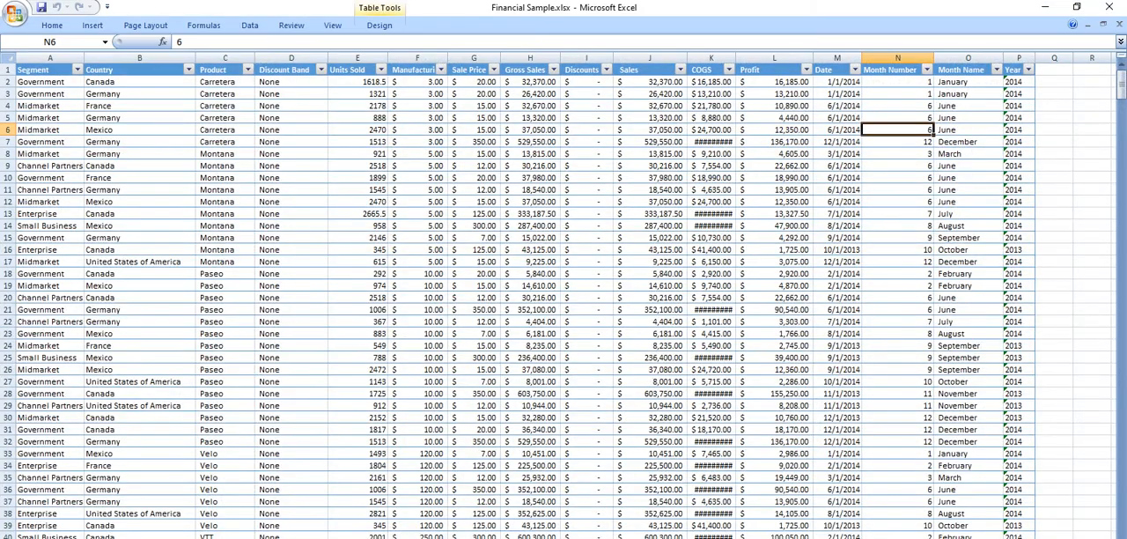
{"action": "left_click_drag", "start_coordinate": [1120, 66], "coordinate": [1120, 511]}
{"action": "scroll", "coordinate": [563, 300], "scroll_direction": "down", "scroll_amount": 15}
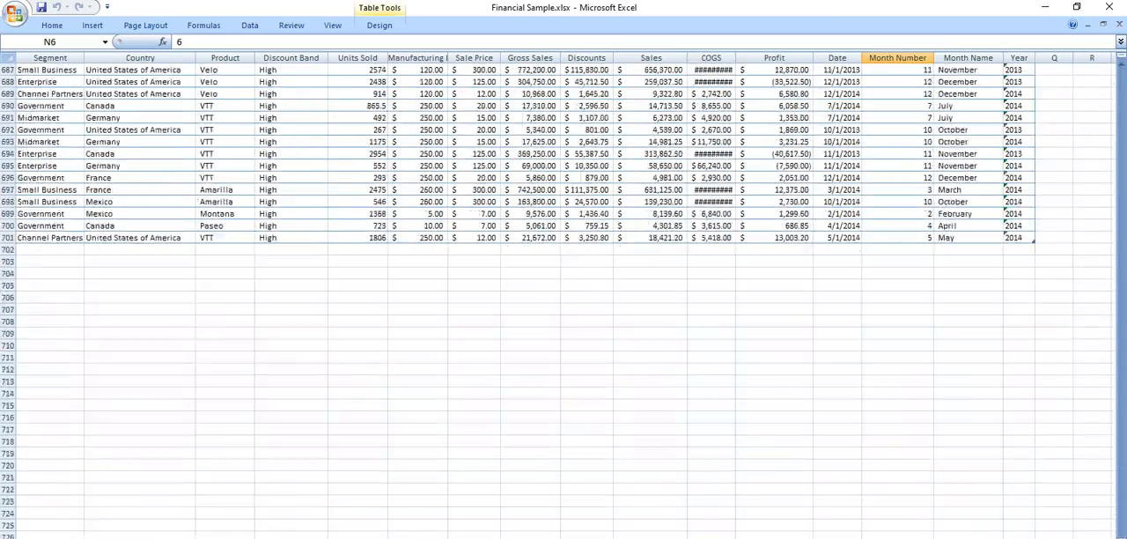
{"action": "left_click", "coordinate": [139, 250]}
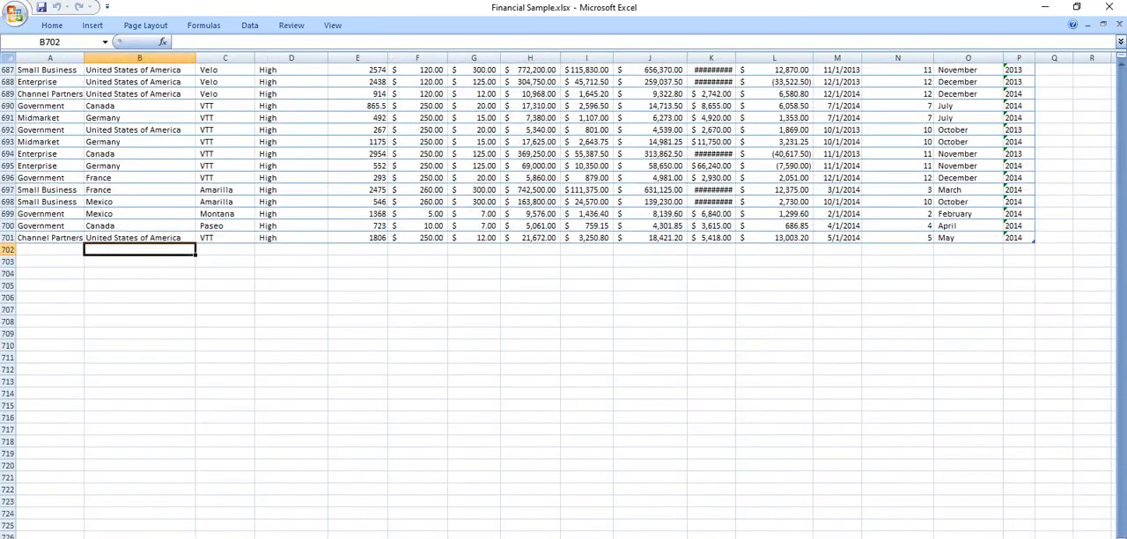
{"action": "type", "text": "India"}
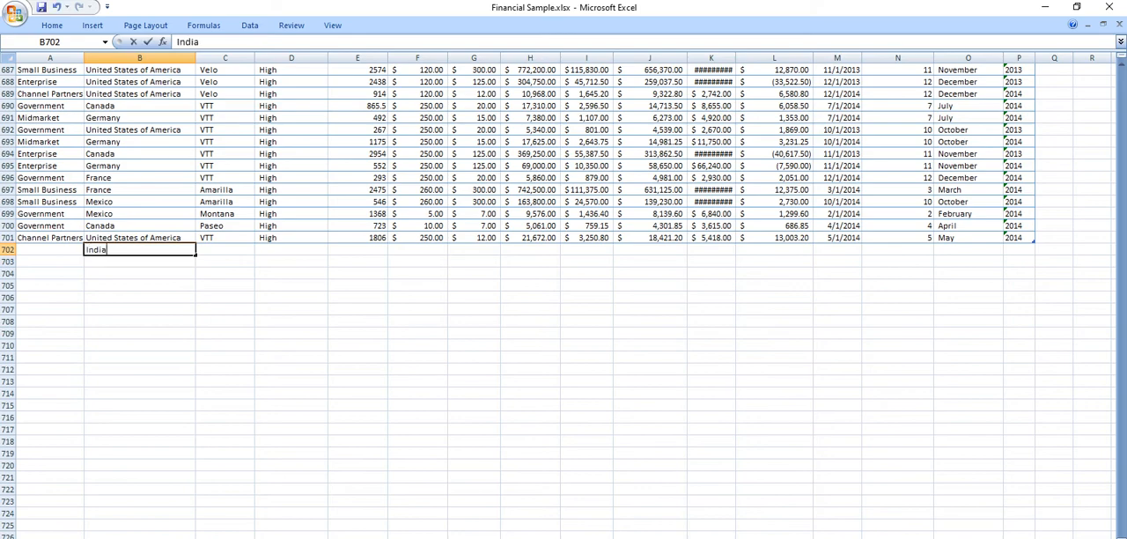
{"action": "left_click", "coordinate": [358, 297], "text": "ctrl"}
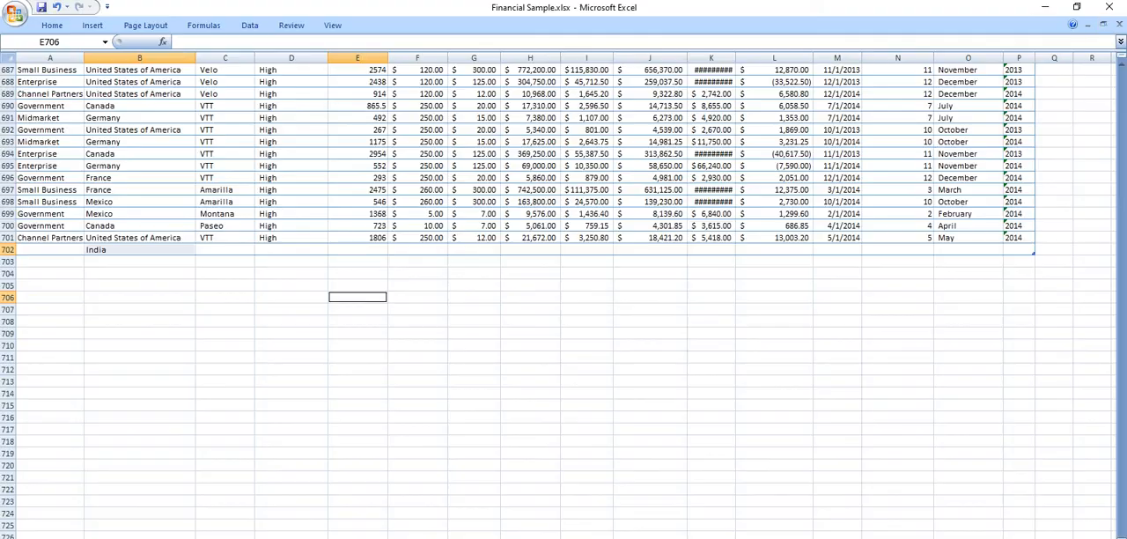
Switch back to Power BI and open the settings of the example dataset from My workspace's dataset list.
{"action": "left_click", "coordinate": [1045, 7]}
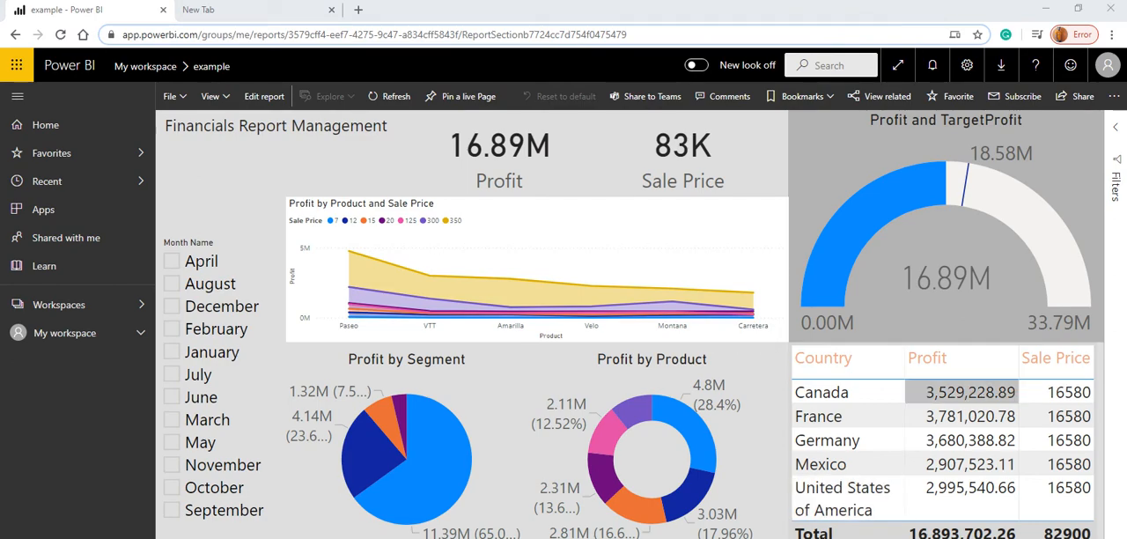
{"action": "left_click", "coordinate": [79, 333]}
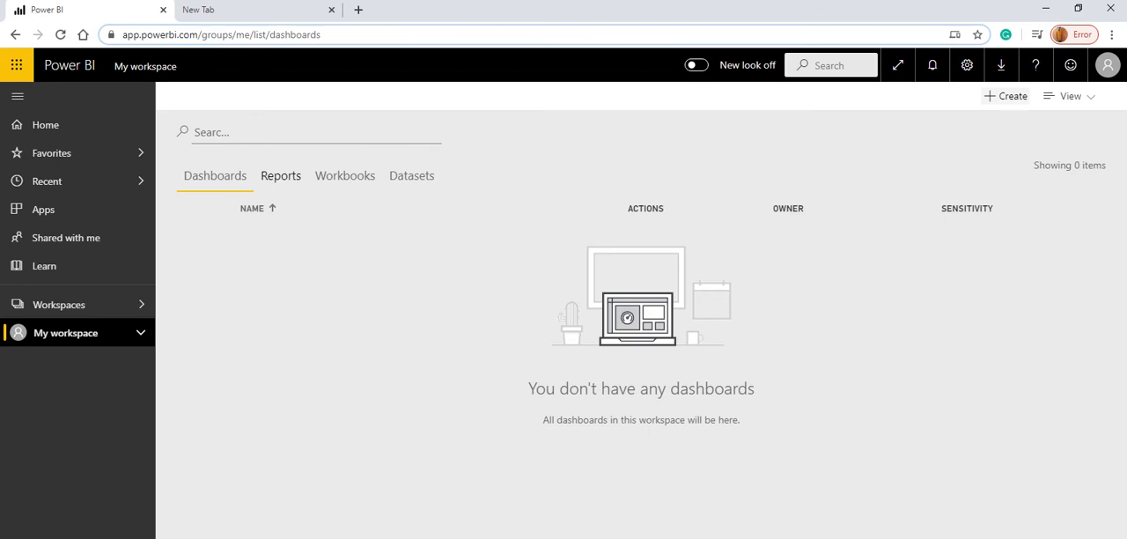
{"action": "left_click", "coordinate": [411, 175]}
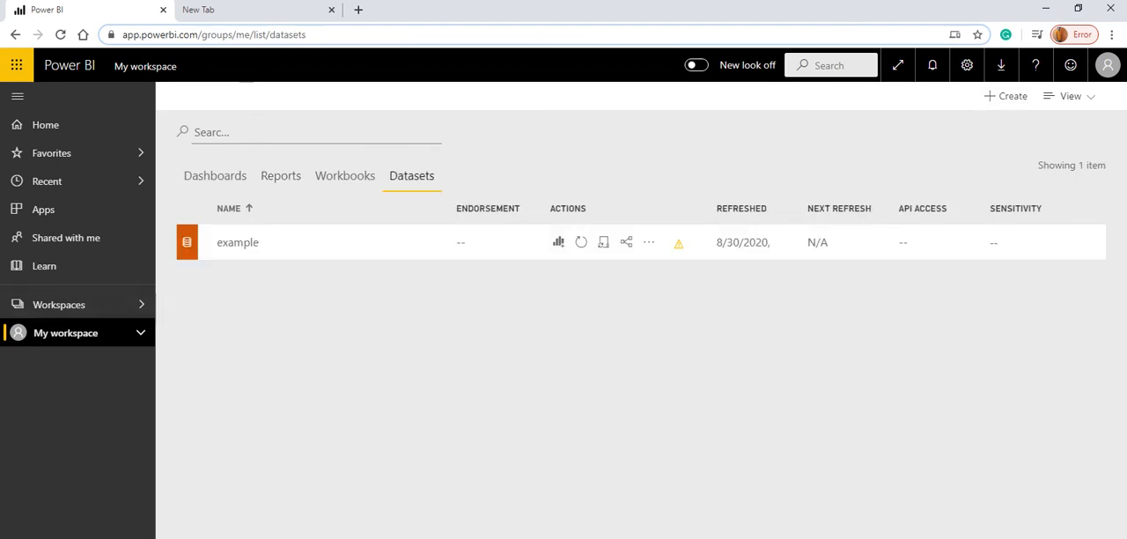
{"action": "left_click", "coordinate": [649, 241]}
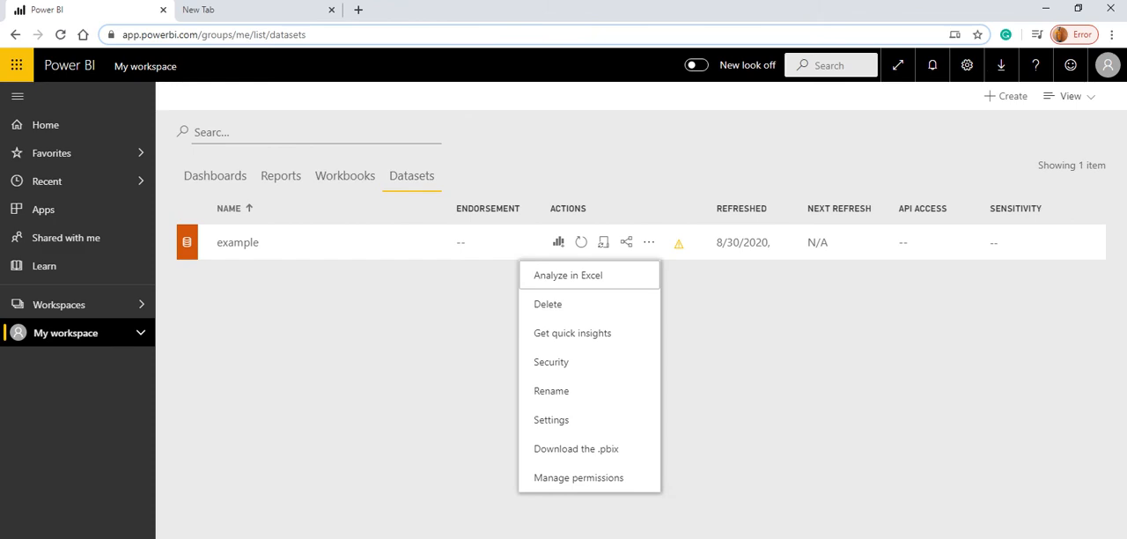
{"action": "left_click", "coordinate": [551, 419]}
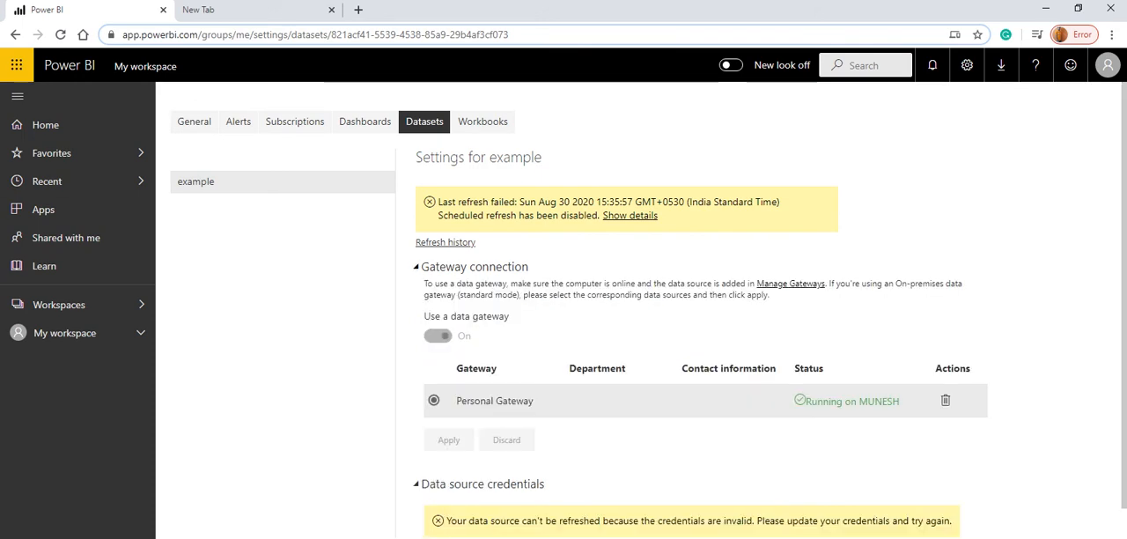
Update the Financial Sample.xlsx data source credentials by signing in with WindowsWithoutImpersonation authentication and privacy level None.
{"action": "scroll", "coordinate": [641, 352], "scroll_direction": "down", "scroll_amount": 2}
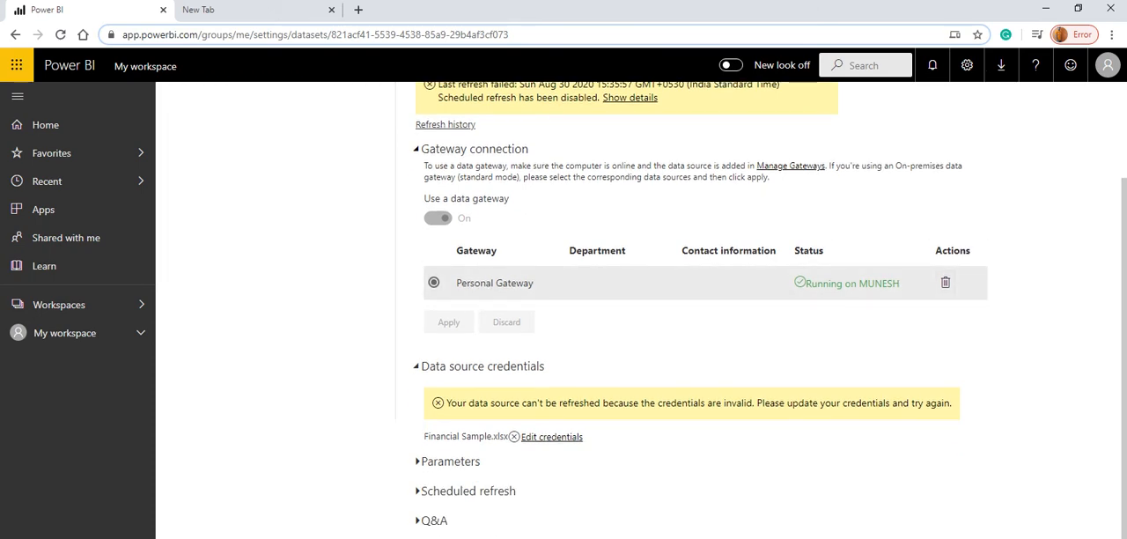
{"action": "scroll", "coordinate": [641, 308], "scroll_direction": "up", "scroll_amount": 1}
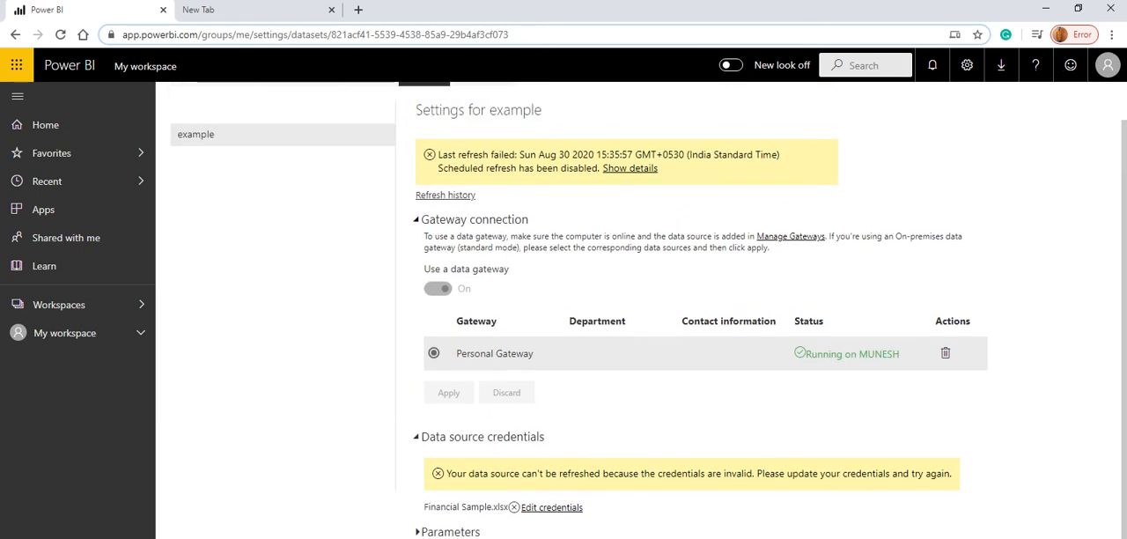
{"action": "scroll", "coordinate": [641, 308], "scroll_direction": "up", "scroll_amount": 1}
{"action": "left_click", "coordinate": [473, 267]}
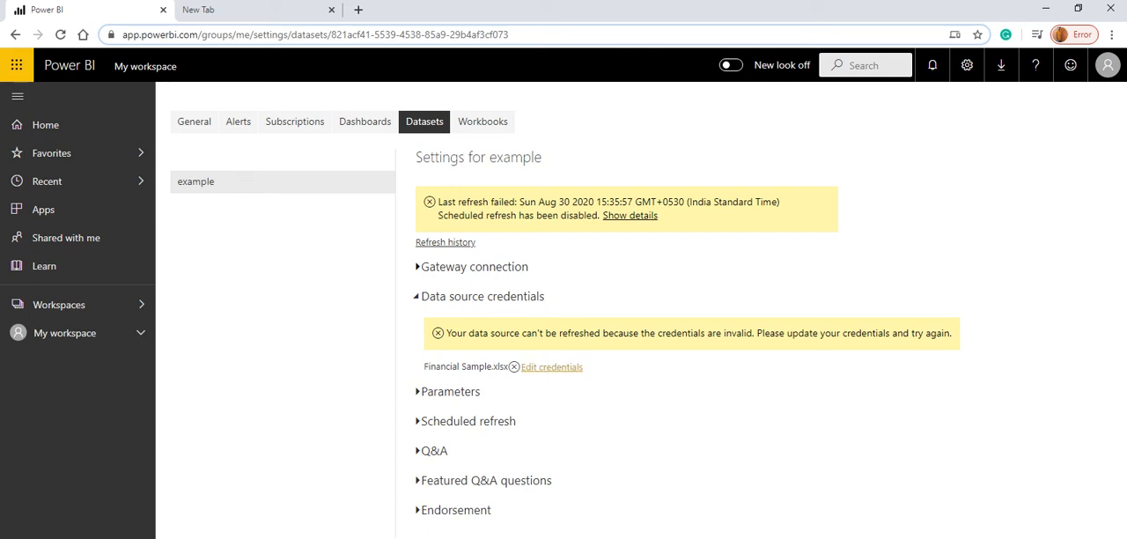
{"action": "left_click", "coordinate": [551, 366]}
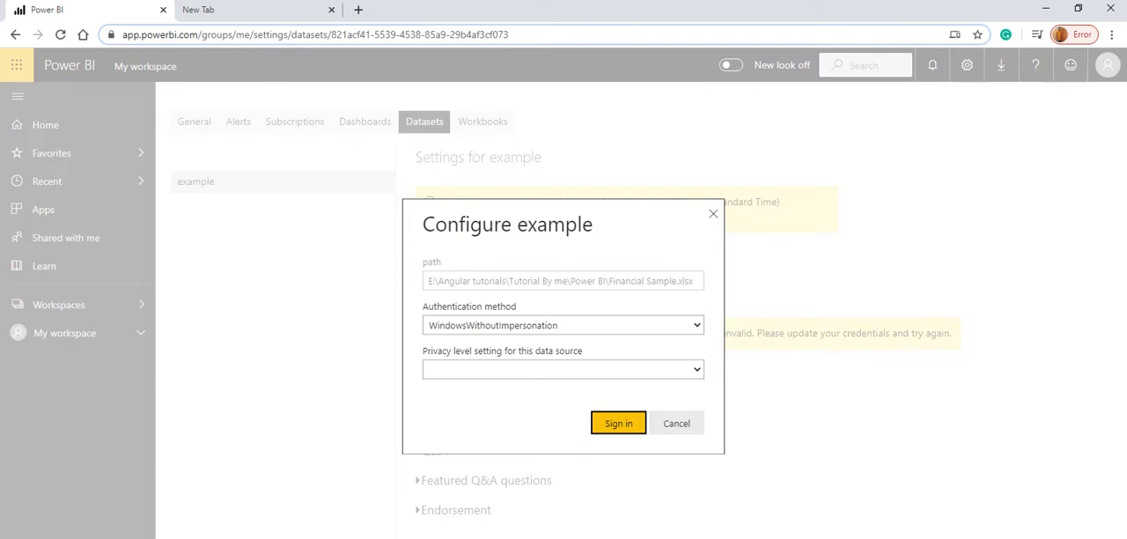
{"action": "left_click", "coordinate": [551, 369]}
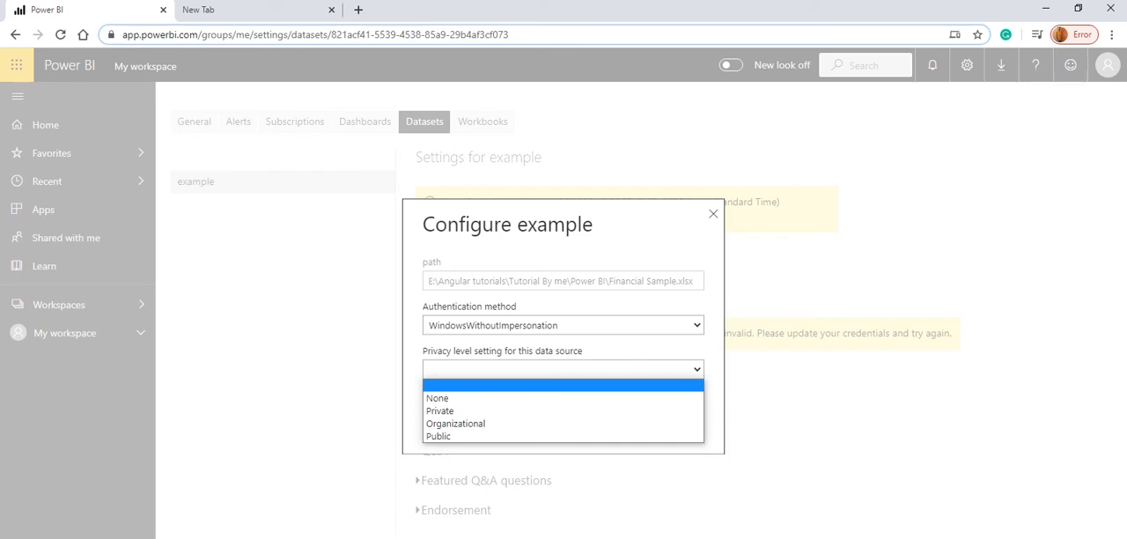
{"action": "left_click", "coordinate": [438, 398]}
{"action": "left_click", "coordinate": [617, 423]}
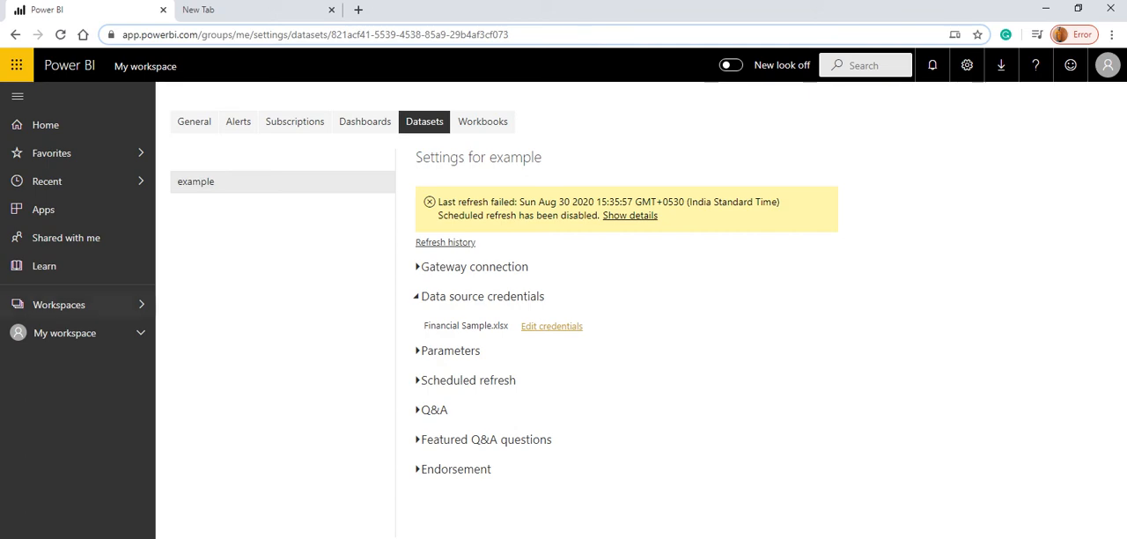
Refresh the example dataset from My workspace's dataset list and open the example report.
{"action": "left_click", "coordinate": [65, 333]}
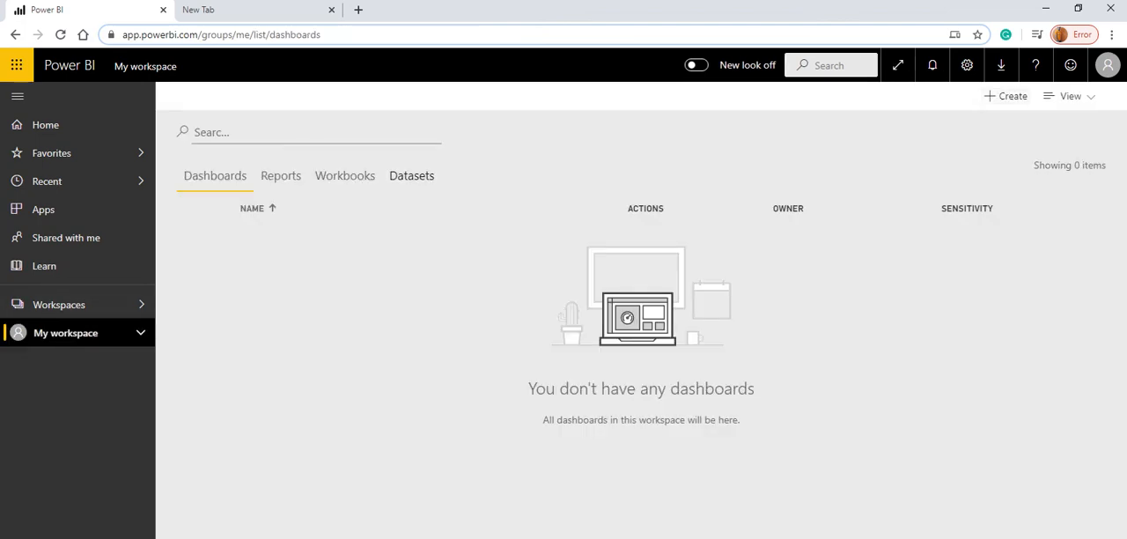
{"action": "left_click", "coordinate": [411, 176]}
{"action": "left_click", "coordinate": [581, 242]}
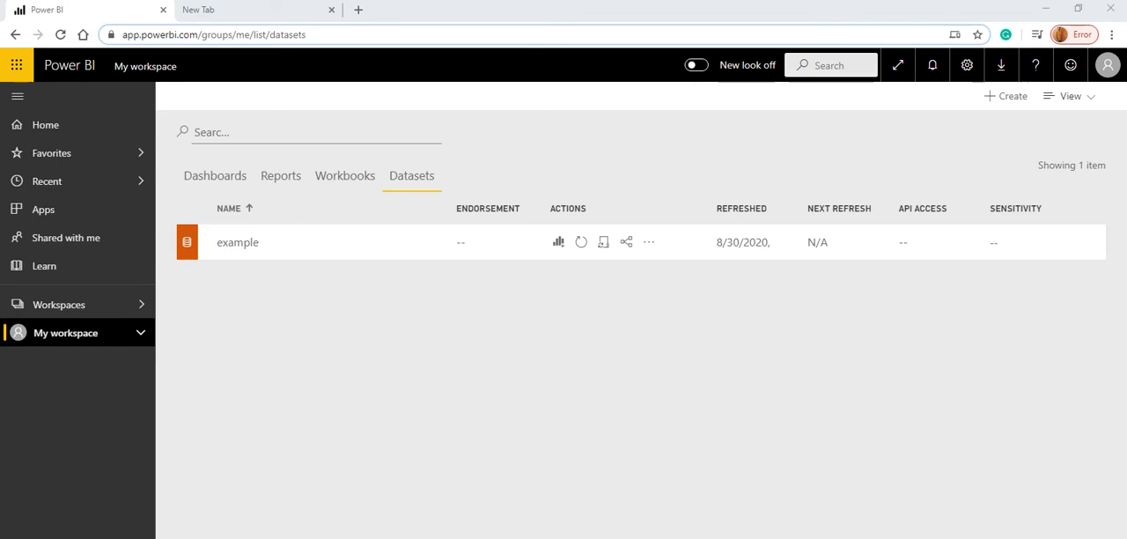
{"action": "left_click", "coordinate": [281, 175]}
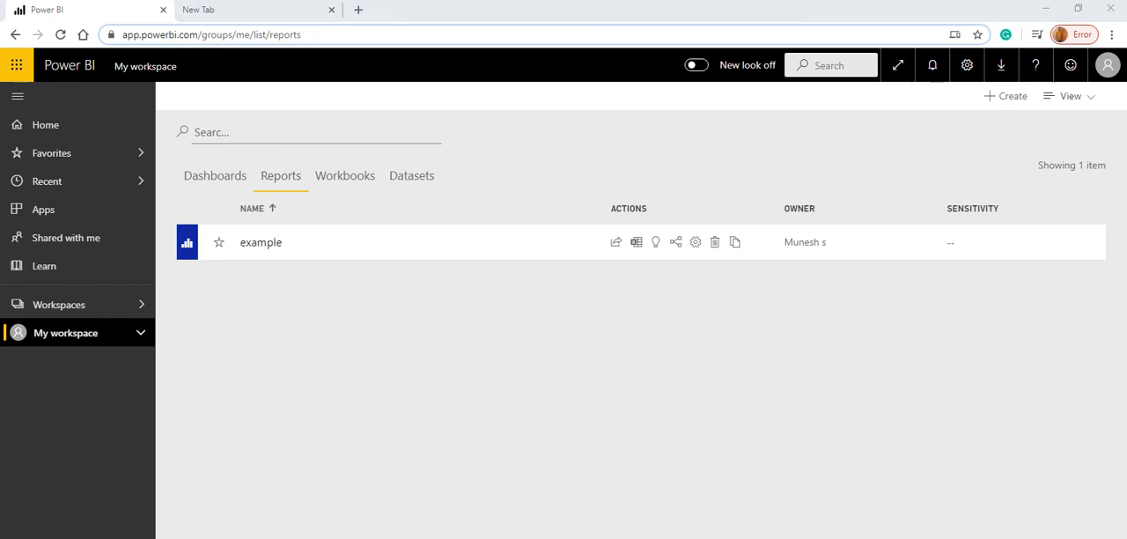
{"action": "left_click", "coordinate": [261, 242]}
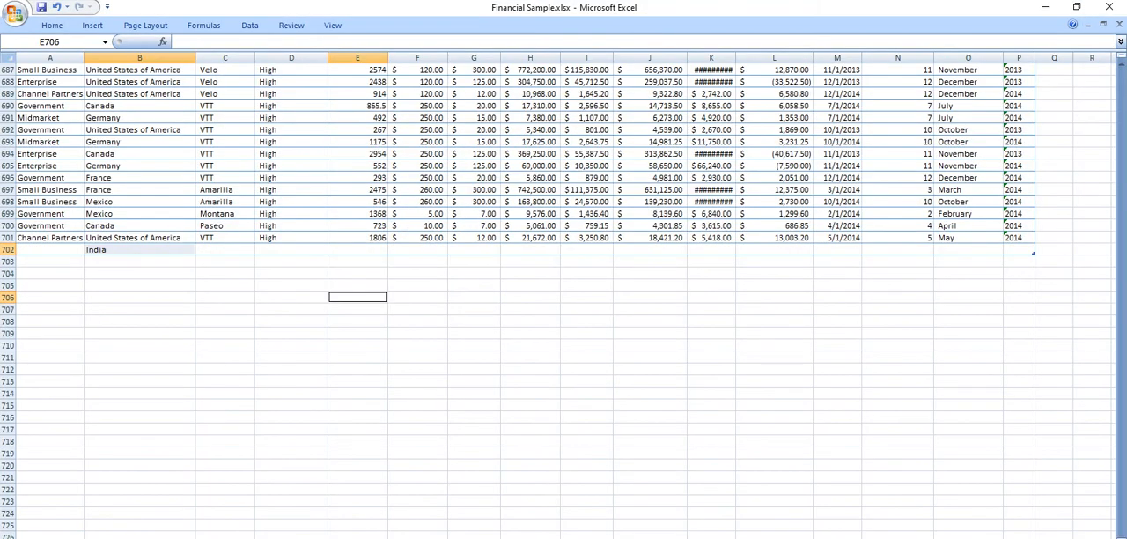
Switch to Financial Sample.xlsx in Excel and copy the segment from A701 into A702.
{"action": "left_click", "coordinate": [50, 238]}
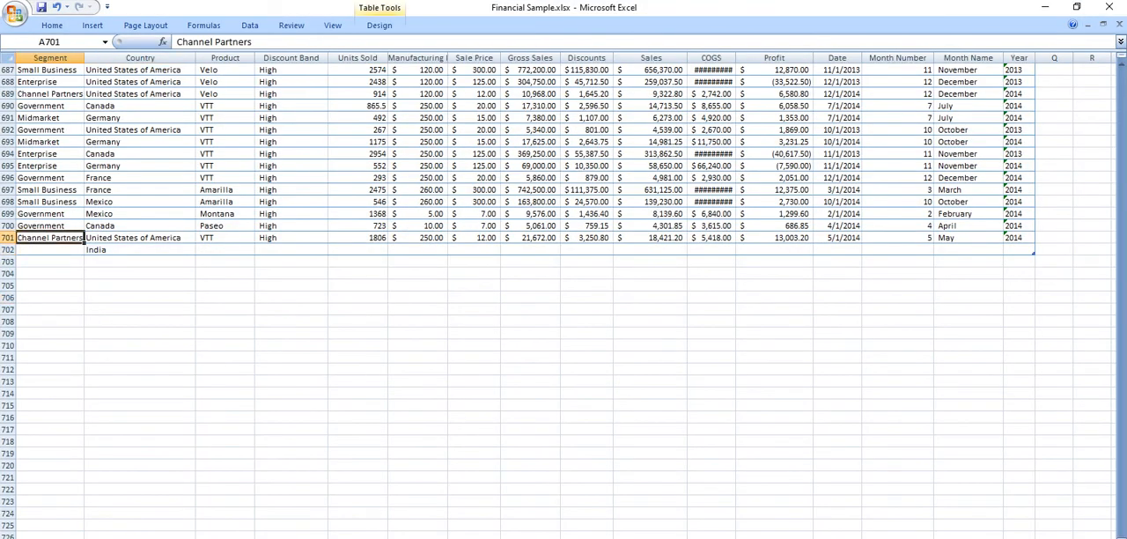
{"action": "left_click", "coordinate": [51, 250]}
{"action": "type", "text": "Channel Partners"}
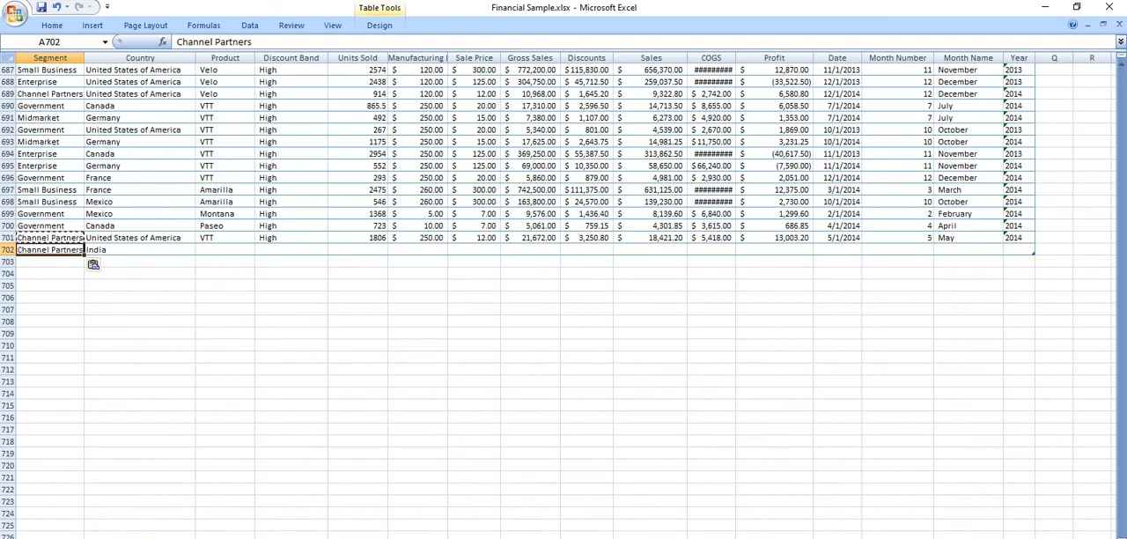
Copy the whole of row 701 over row 702 and set the country in B702 to india.
{"action": "left_click", "coordinate": [7, 237]}
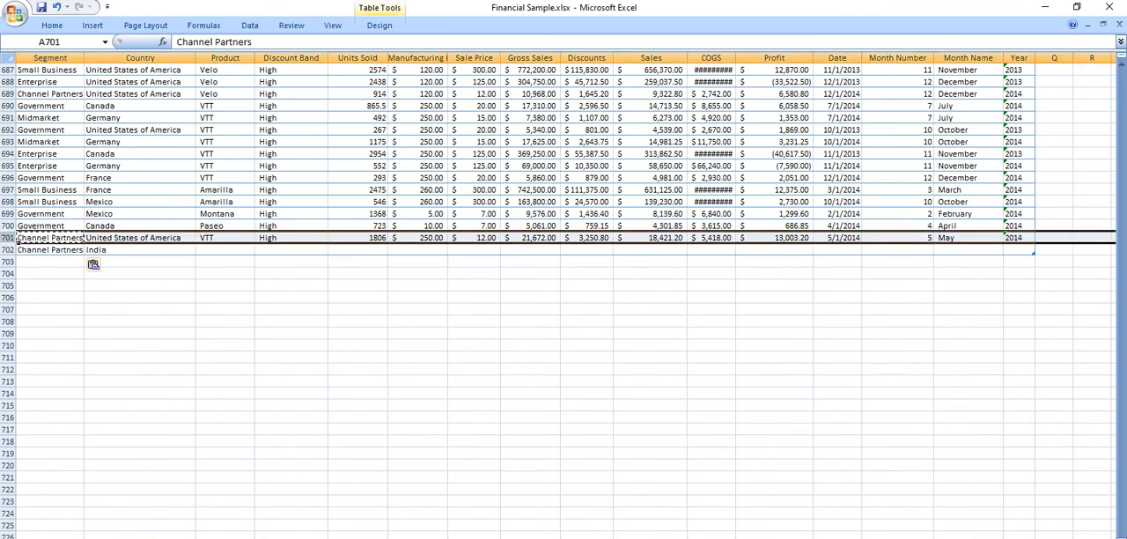
{"action": "key", "text": "ctrl+c"}
{"action": "left_click", "coordinate": [7, 250]}
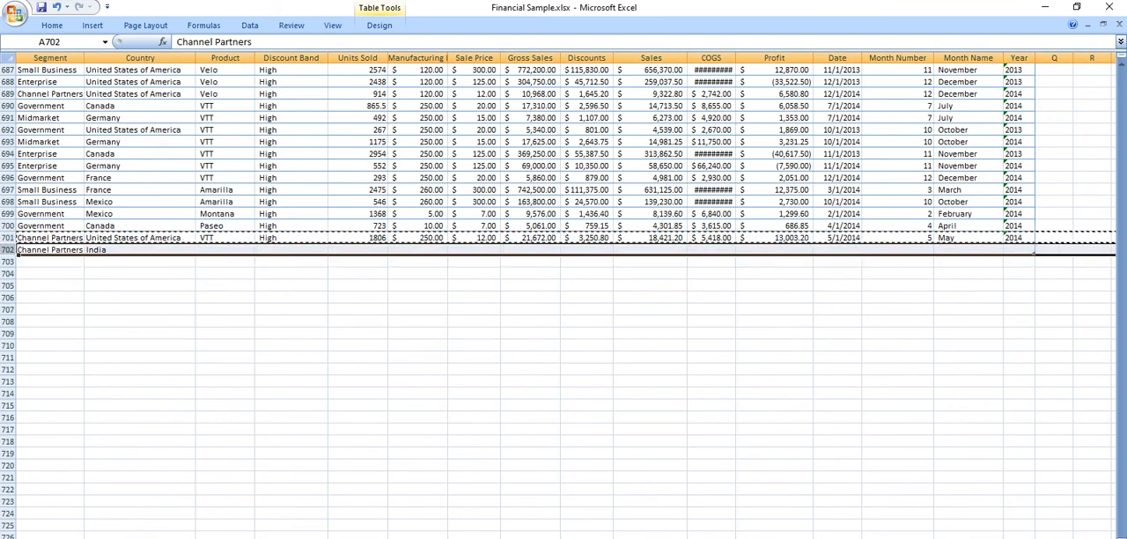
{"action": "key", "text": "ctrl+v"}
{"action": "key", "text": "Escape"}
{"action": "left_click", "coordinate": [139, 250]}
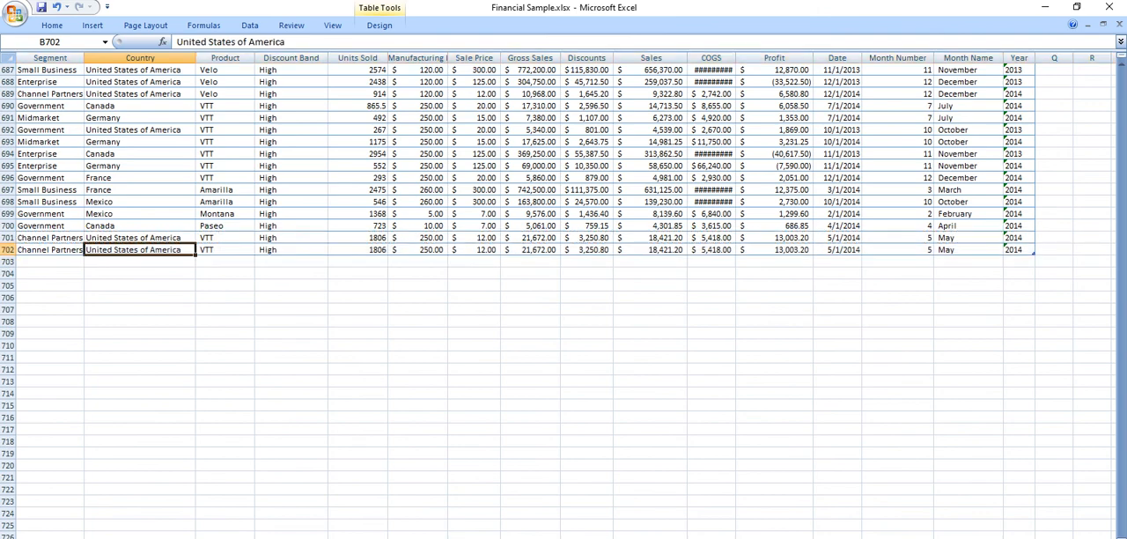
{"action": "type", "text": "india"}
{"action": "key", "text": "ctrl+Return"}
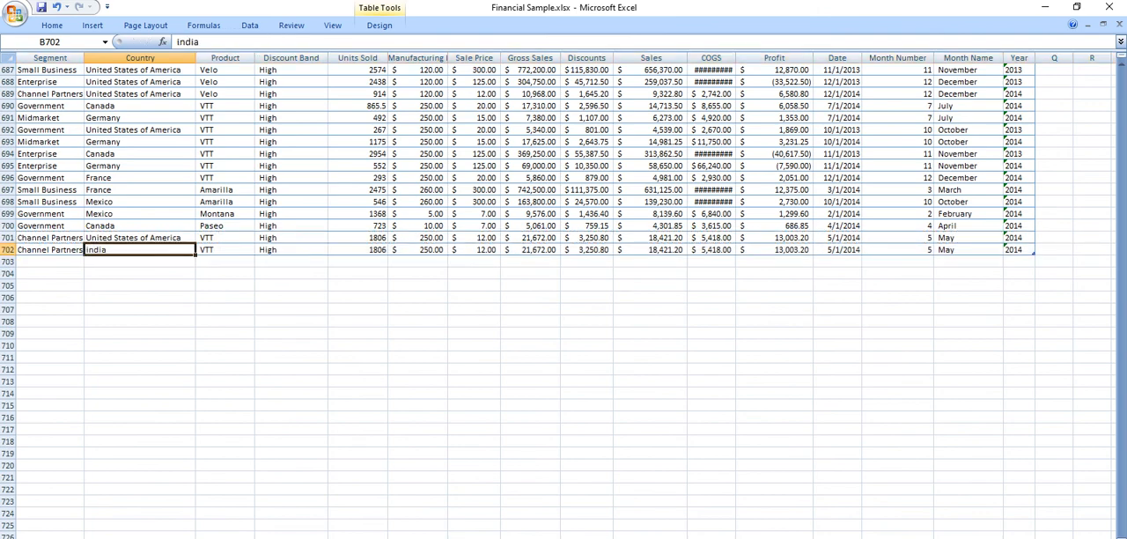
Return to Power BI, refresh the example report's visuals, and refresh the example dataset from My workspace's dataset list.
{"action": "left_click", "coordinate": [1045, 7]}
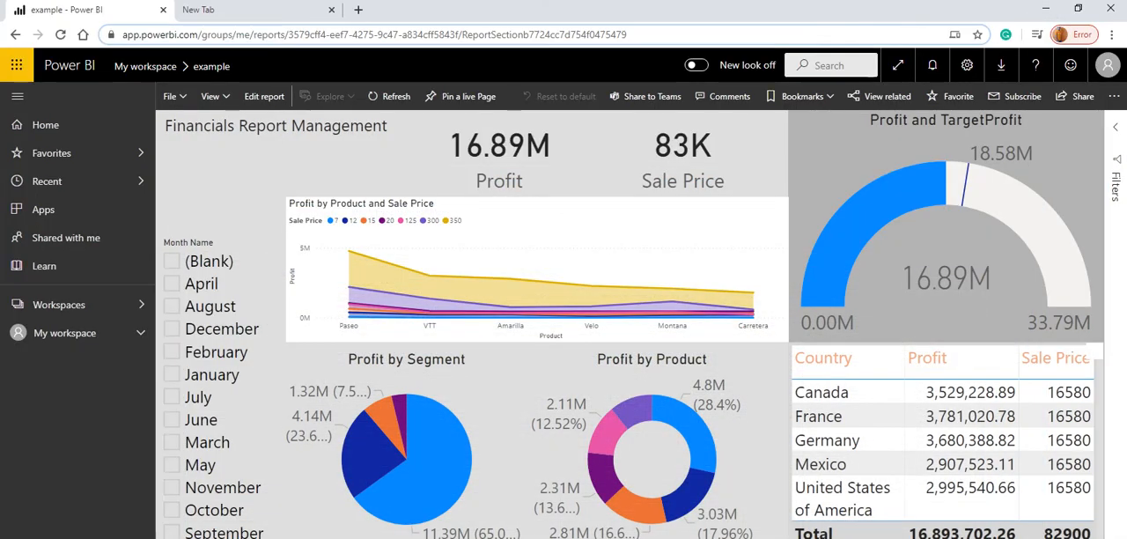
{"action": "left_click", "coordinate": [390, 96]}
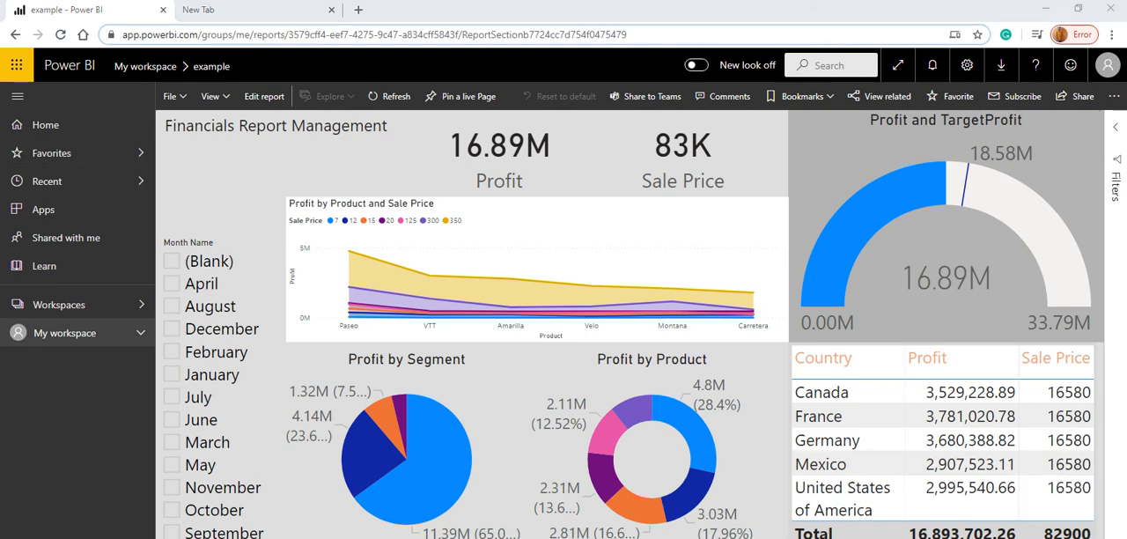
{"action": "left_click", "coordinate": [61, 332]}
{"action": "left_click", "coordinate": [411, 175]}
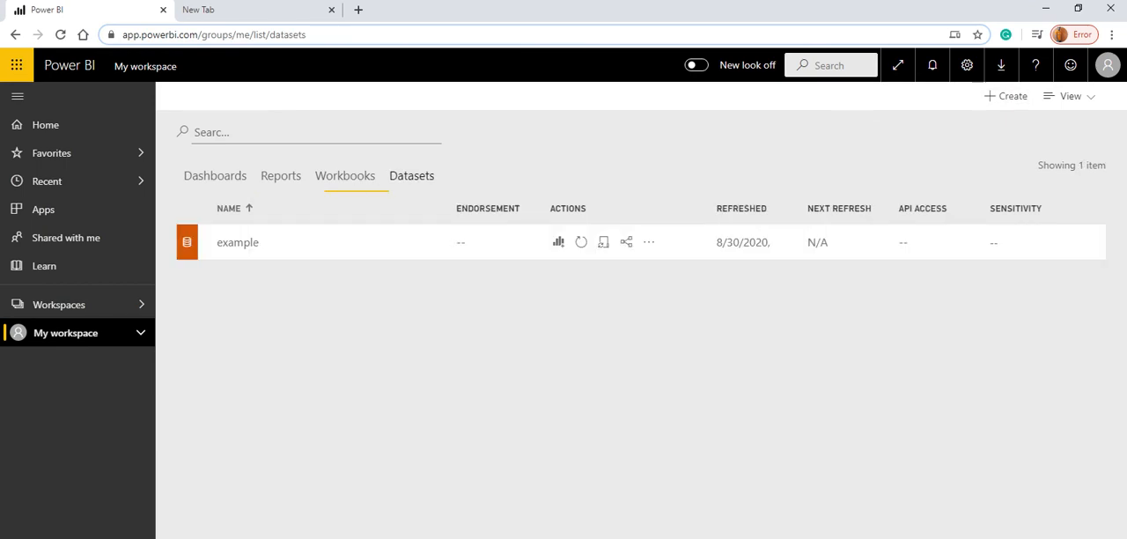
{"action": "left_click", "coordinate": [580, 242]}
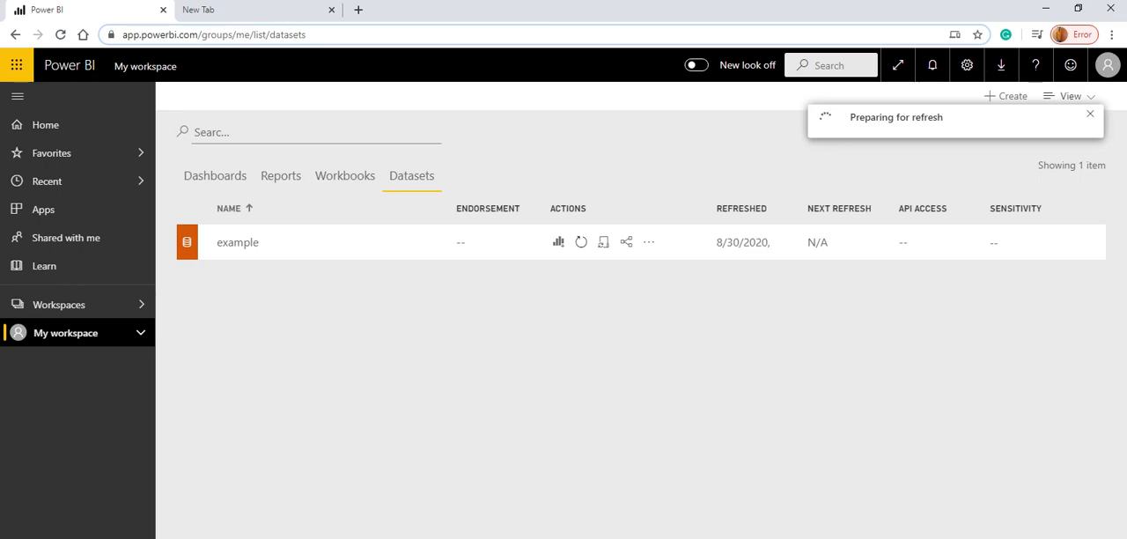
{"action": "key", "text": "alt+Tab"}
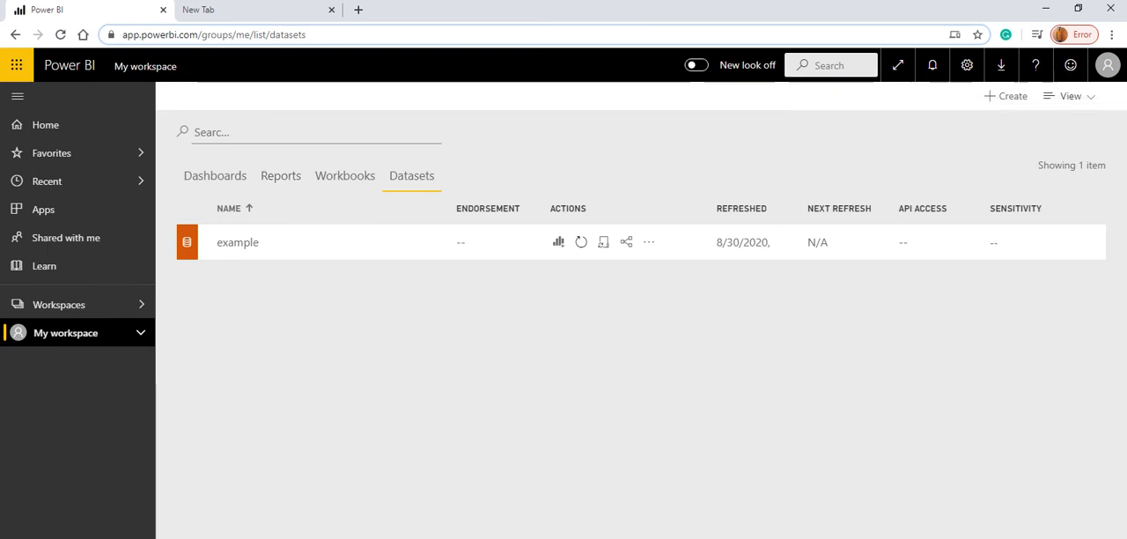
Open the example report from the workspace's reports and examine its country table for the added row.
{"action": "left_click", "coordinate": [281, 176]}
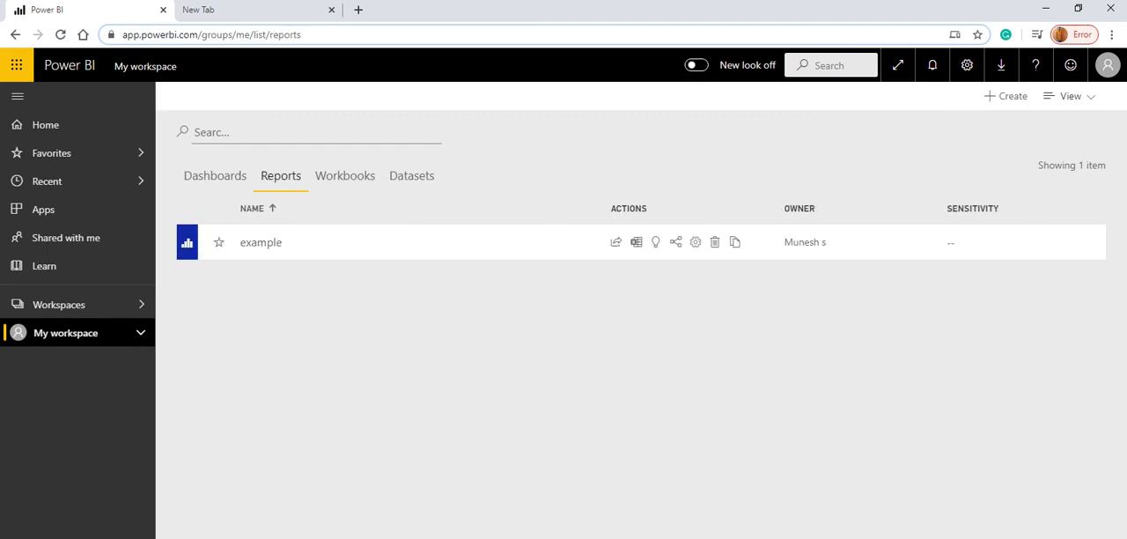
{"action": "left_click", "coordinate": [261, 242]}
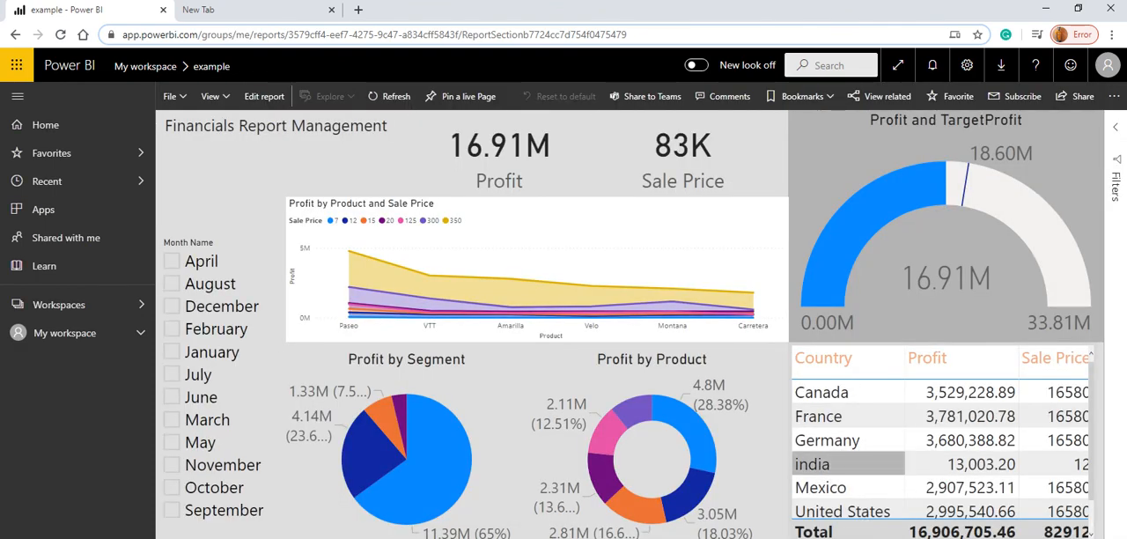
{"action": "scroll", "coordinate": [942, 440], "scroll_direction": "down", "scroll_amount": 1}
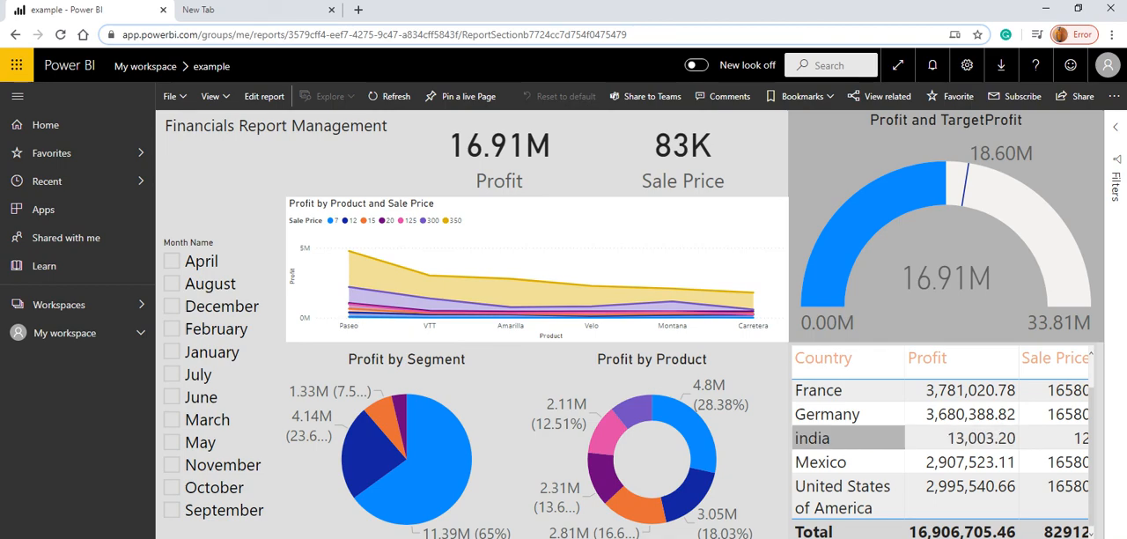
Cross-filter the report by india in the country table, trying the April month filter on and off as well.
{"action": "left_click", "coordinate": [845, 437]}
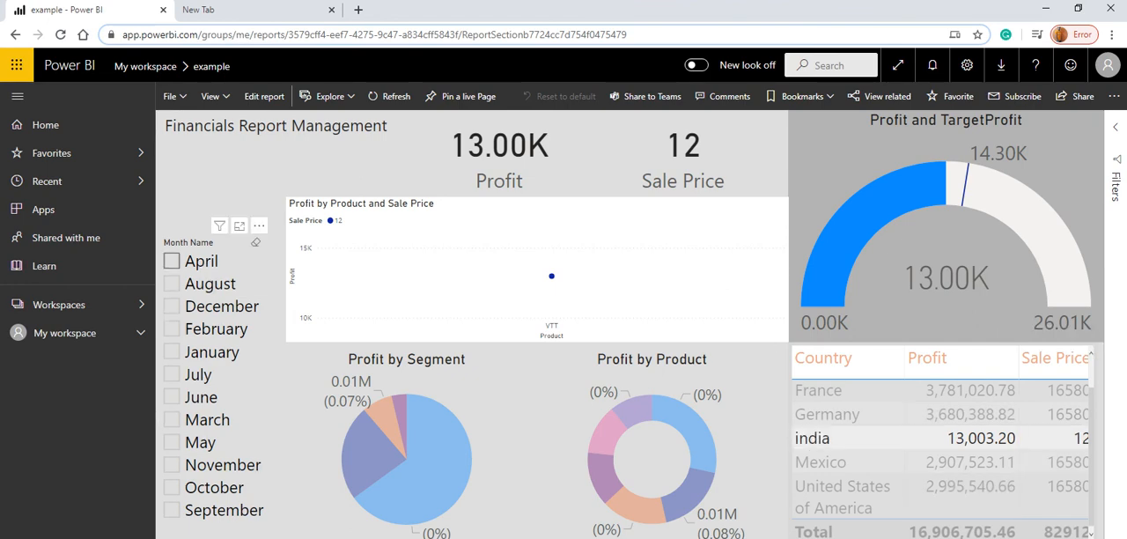
{"action": "left_click", "coordinate": [172, 261]}
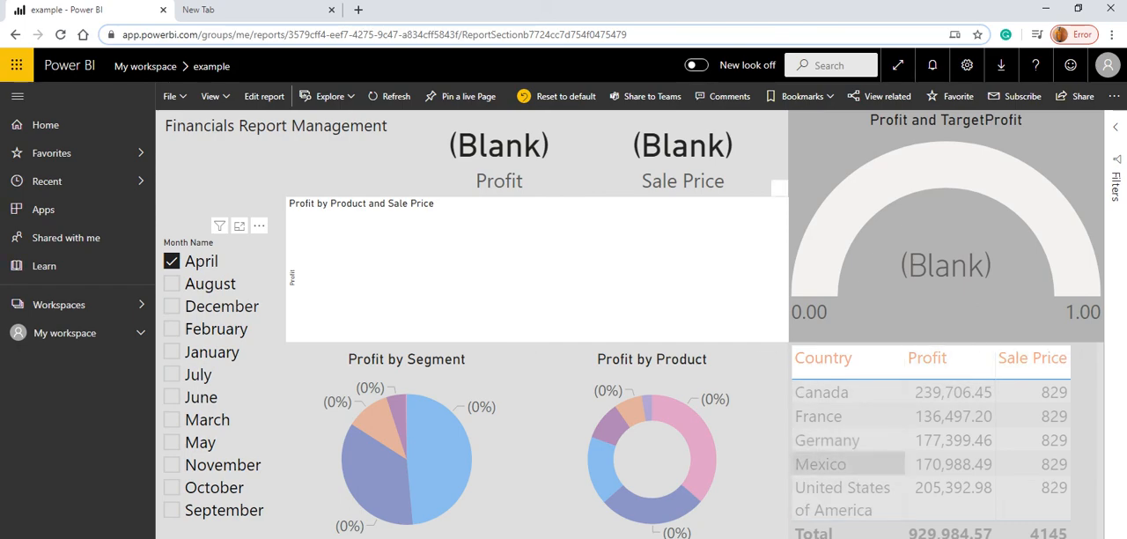
{"action": "left_click", "coordinate": [171, 260]}
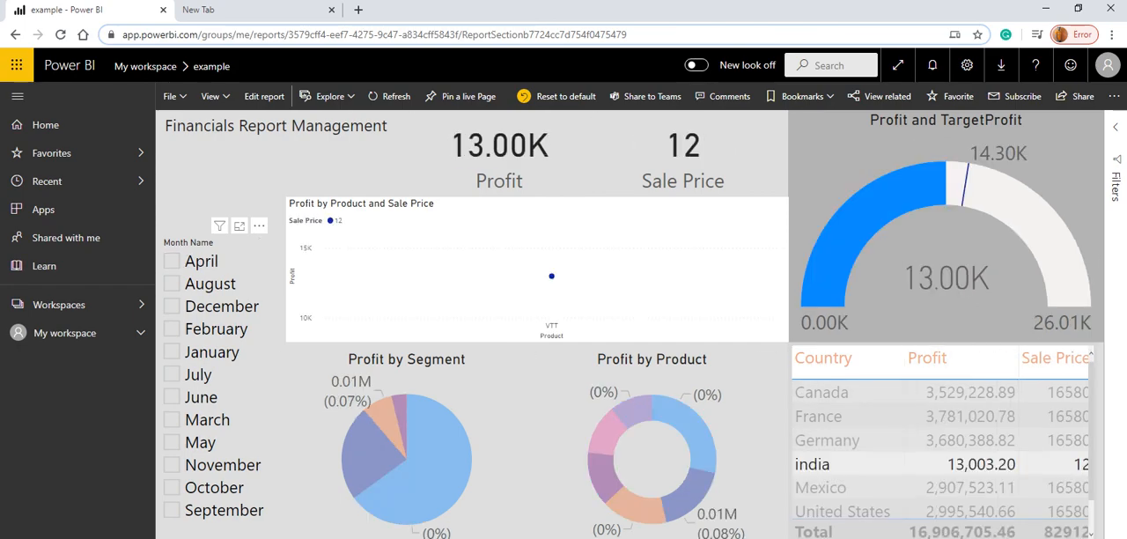
{"action": "left_click", "coordinate": [847, 464]}
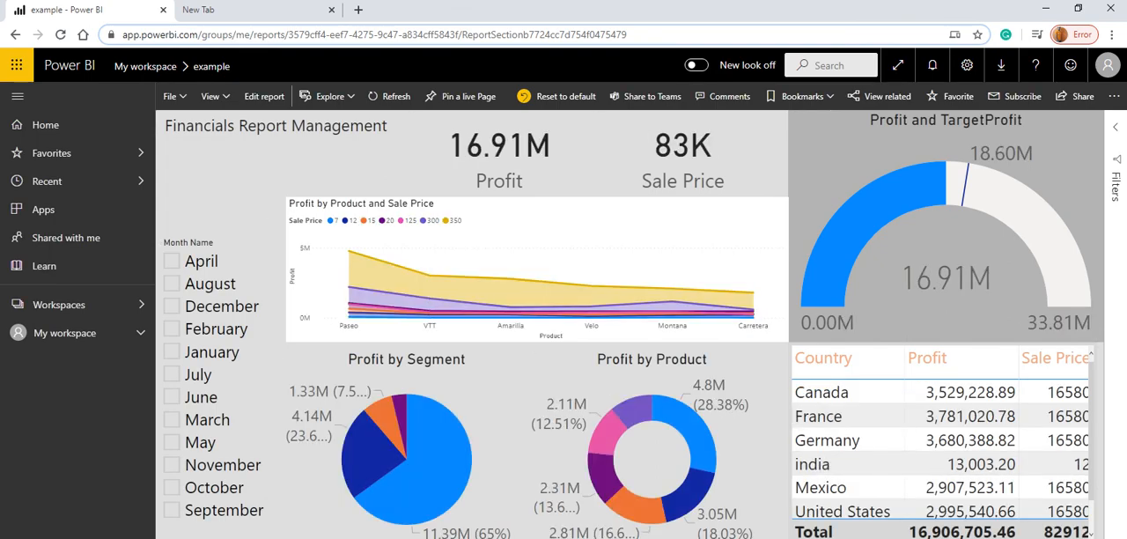
{"action": "left_click", "coordinate": [827, 464]}
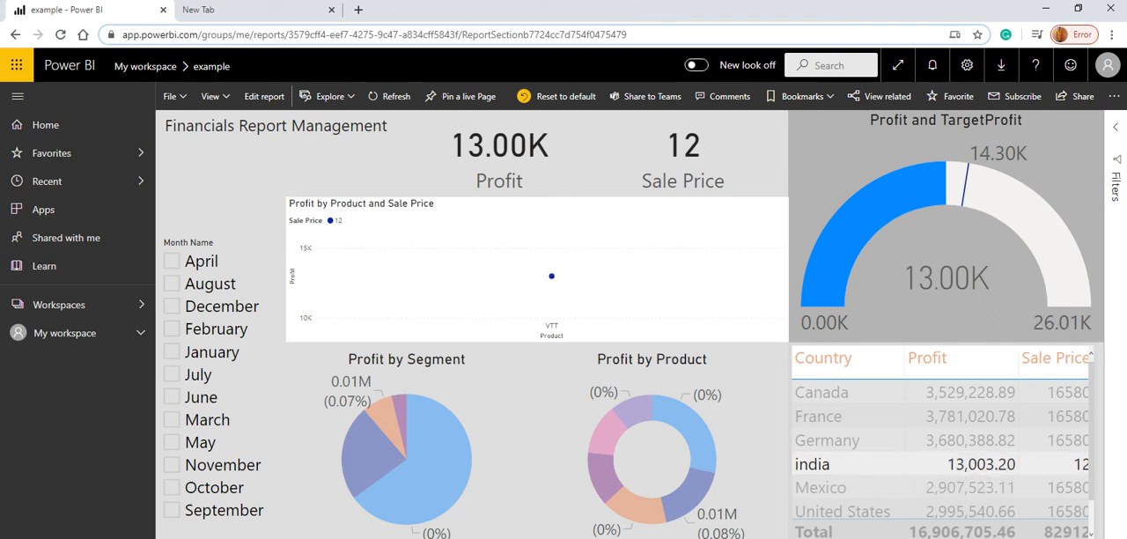
Switch to the tutorial presentation in PowerPoint and go to the closing Thank you slide.
{"action": "left_click", "coordinate": [389, 96]}
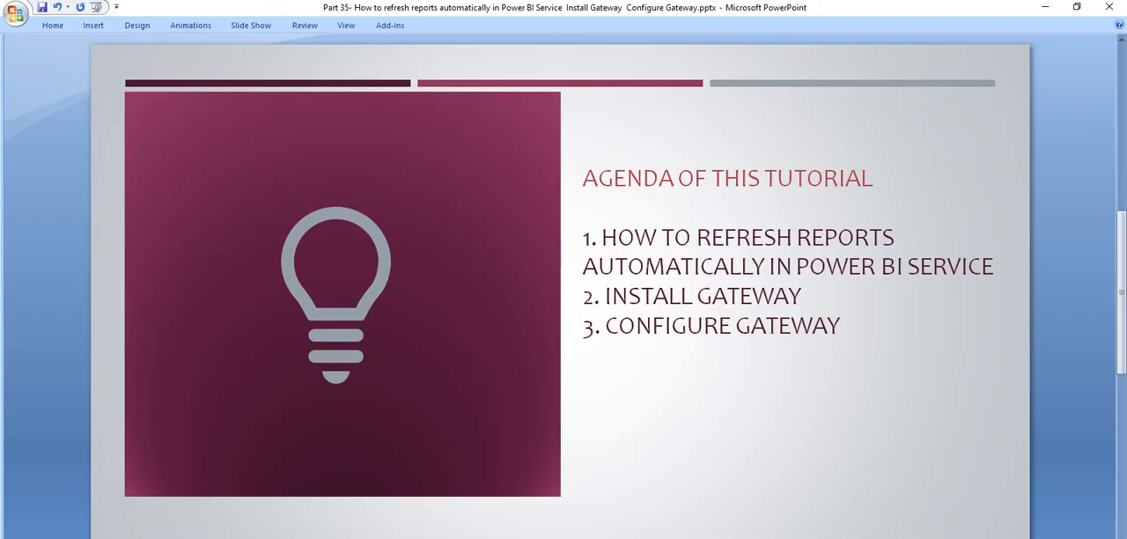
{"action": "key", "text": "Page_Down"}
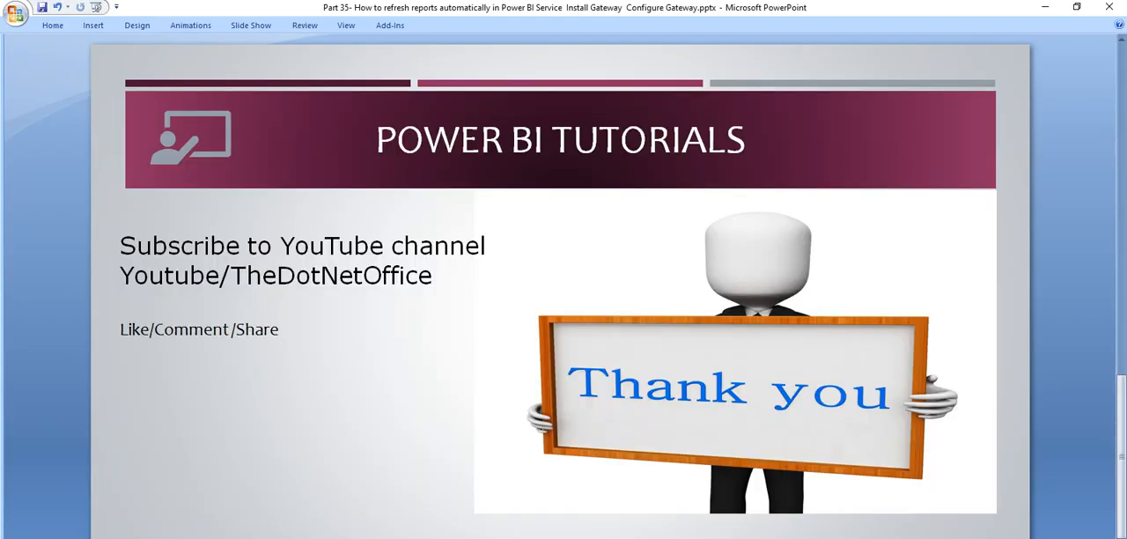